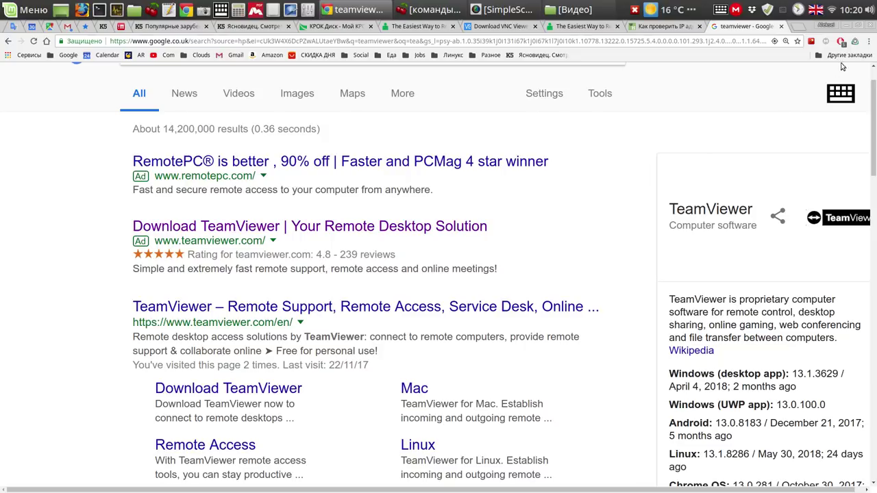
Find Общий доступ к рабочему столу among all applications, then open the remote desktop settings, review the access and security options, and close them
left_click(847, 28)
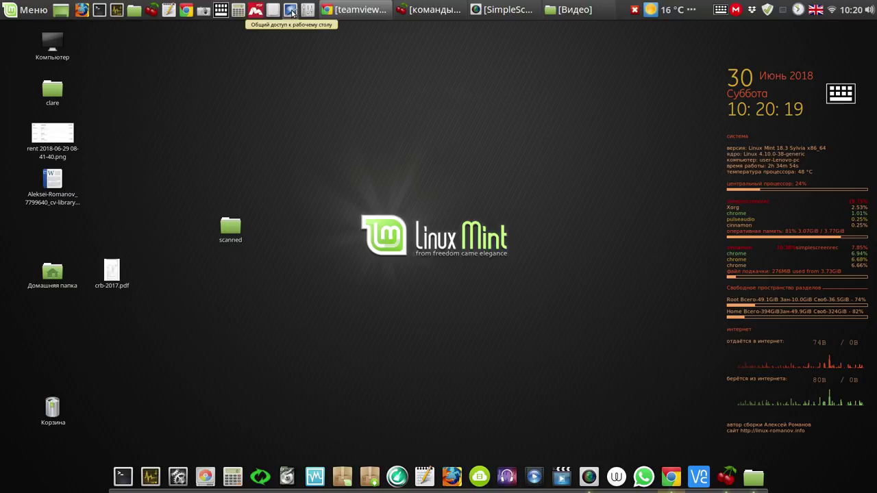
left_click(24, 13)
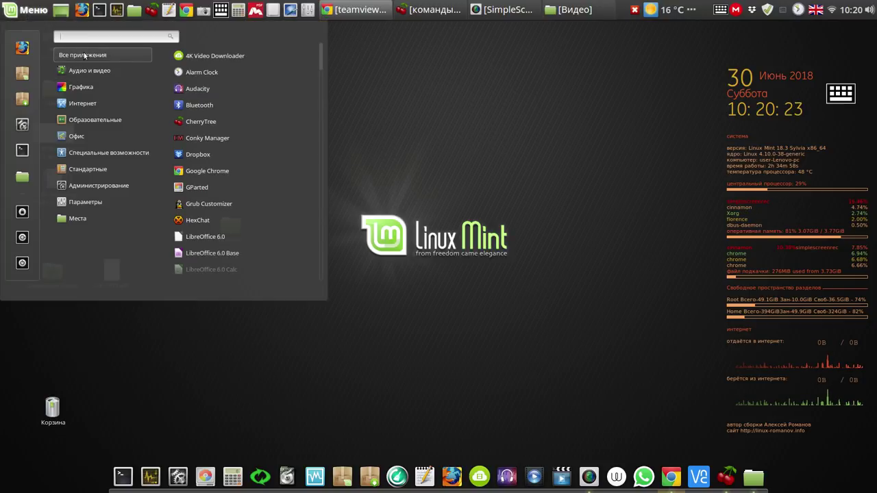
scroll(321, 56, "down", 1)
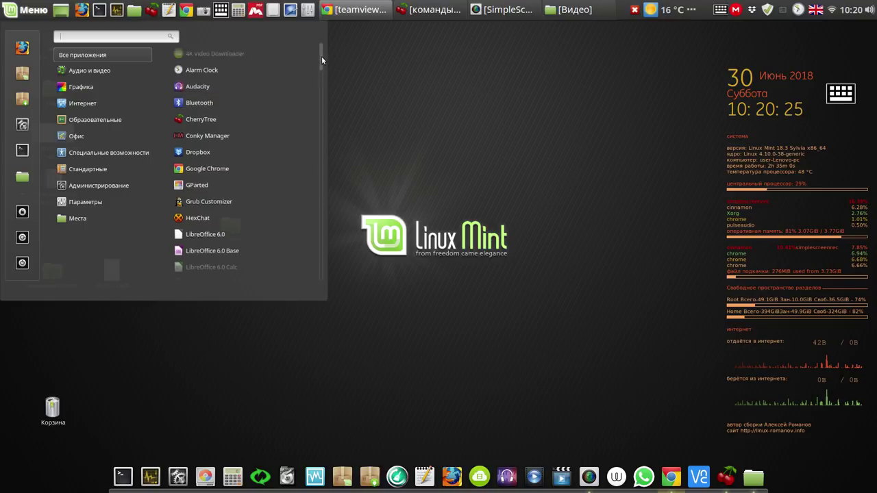
left_click_drag(321, 56, 335, 187)
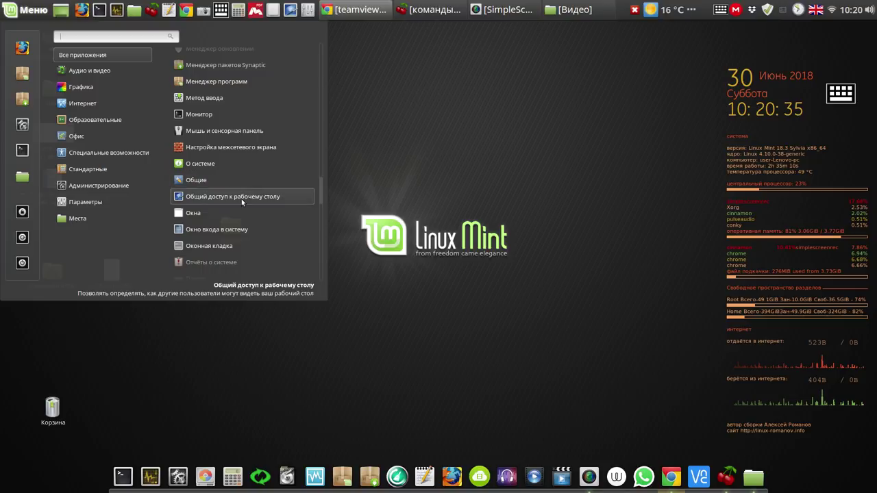
left_click(464, 106)
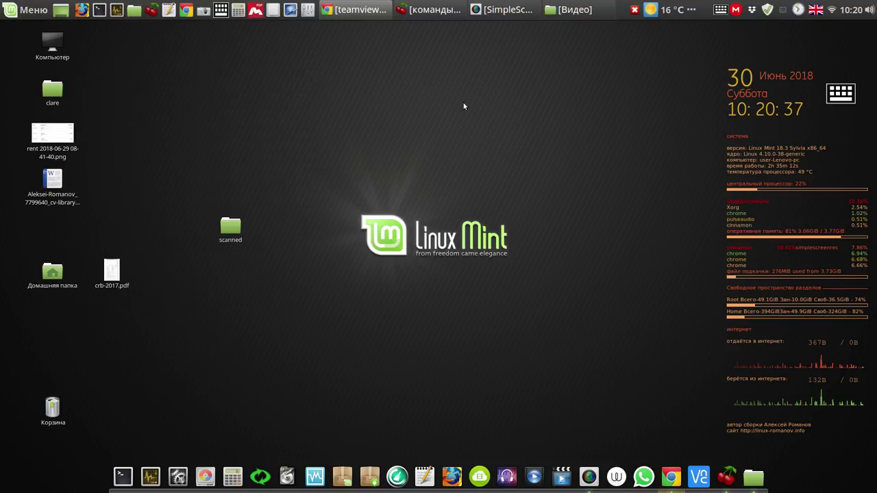
left_click(290, 10)
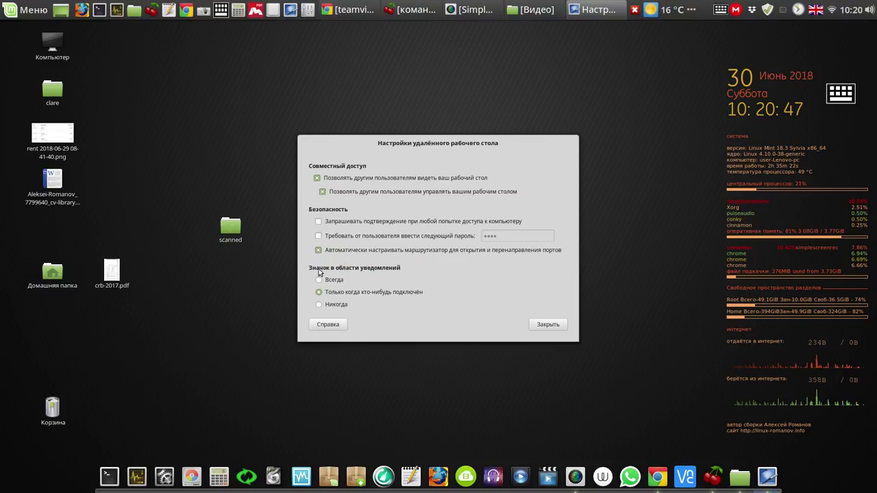
left_click(560, 325)
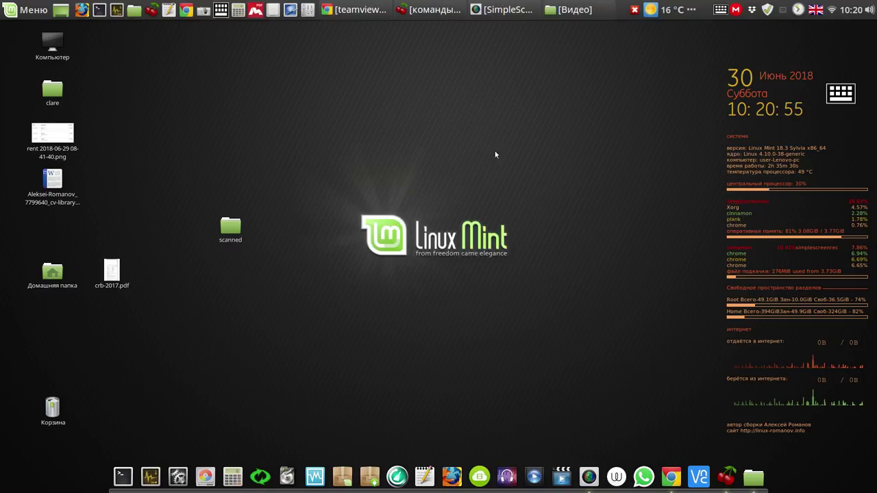
Show the CherryTree note on finding the IP address and highlight the command sudo apt-get install dconf-editor
left_click(437, 11)
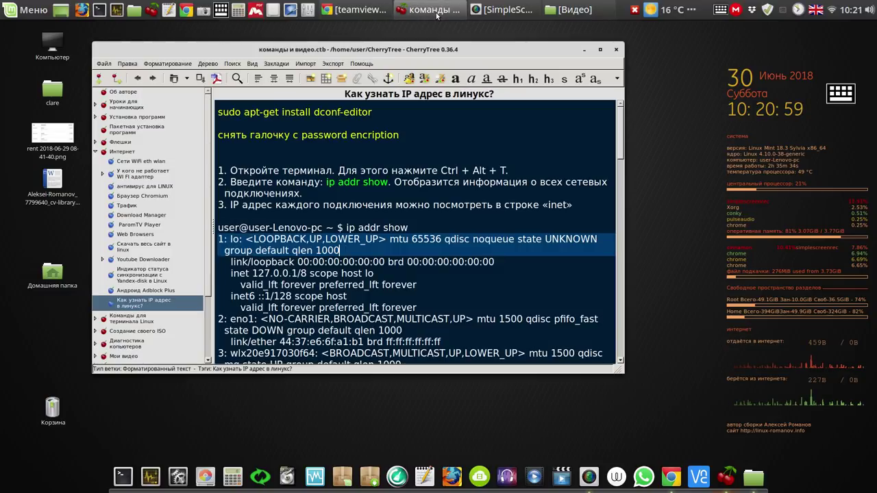
left_click_drag(460, 54, 680, 55)
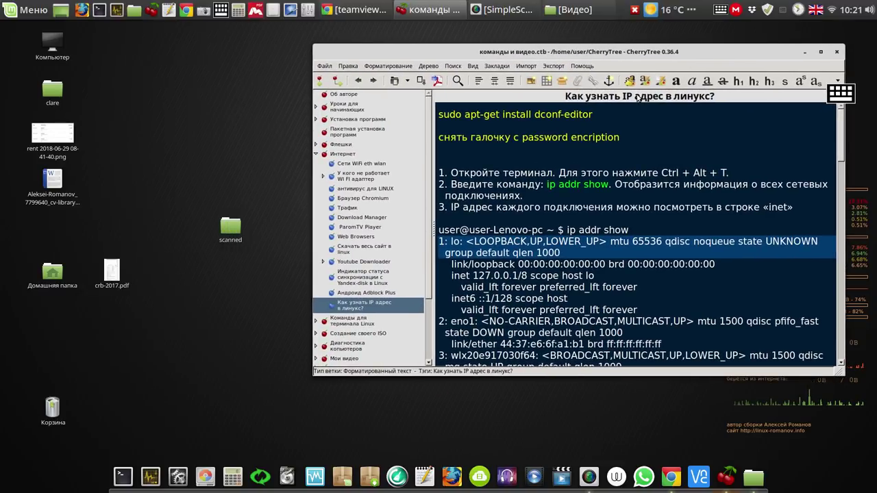
left_click_drag(593, 115, 440, 114)
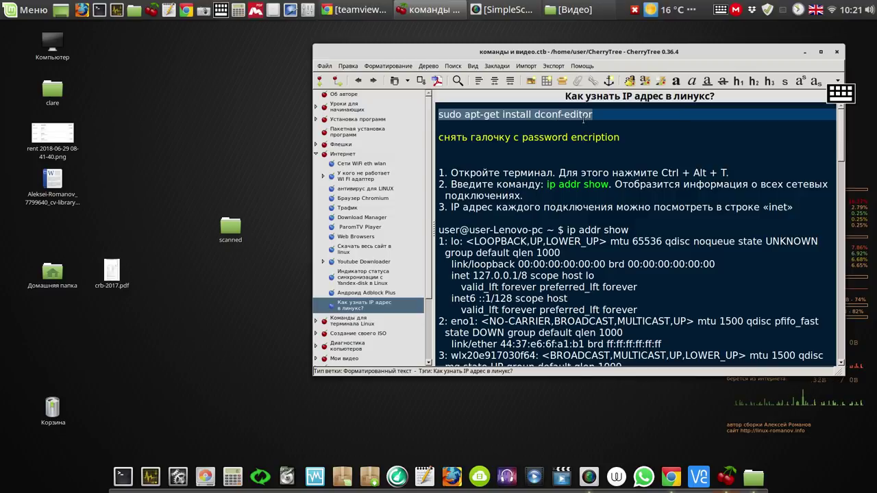
left_click(806, 54)
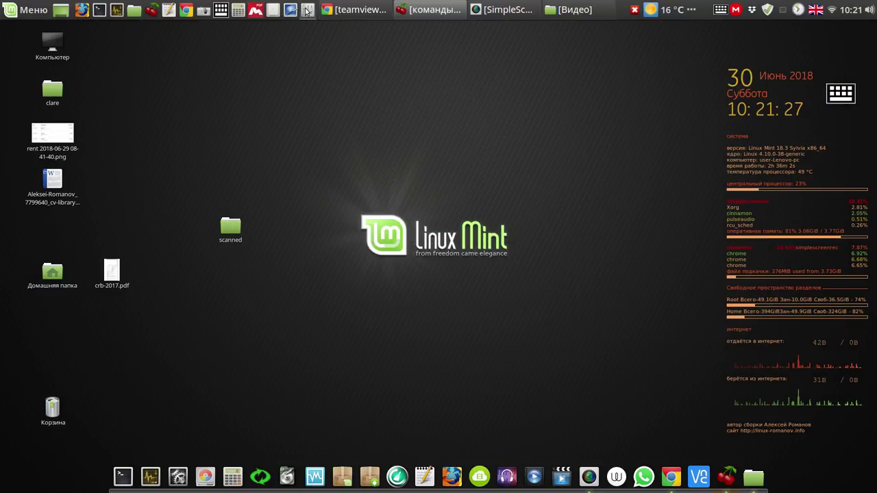
Open the dconf editor and display the settings under org > gnome > desktop > remote-access
left_click(306, 10)
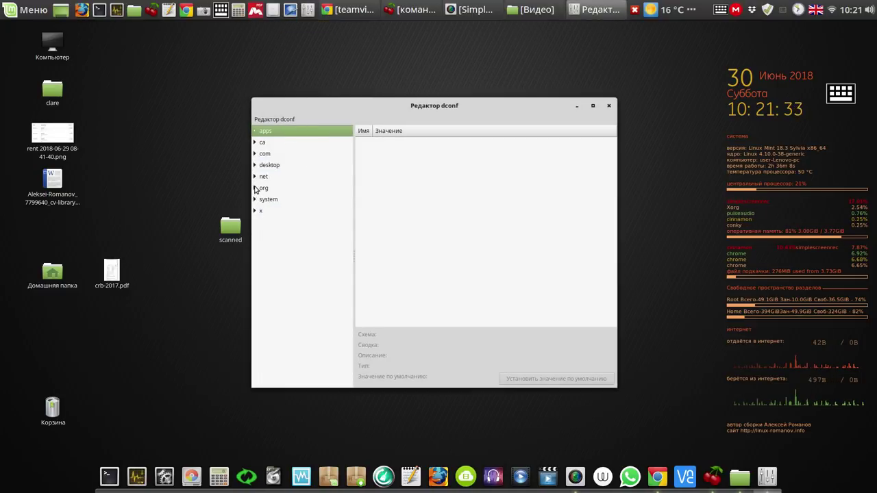
left_click(255, 188)
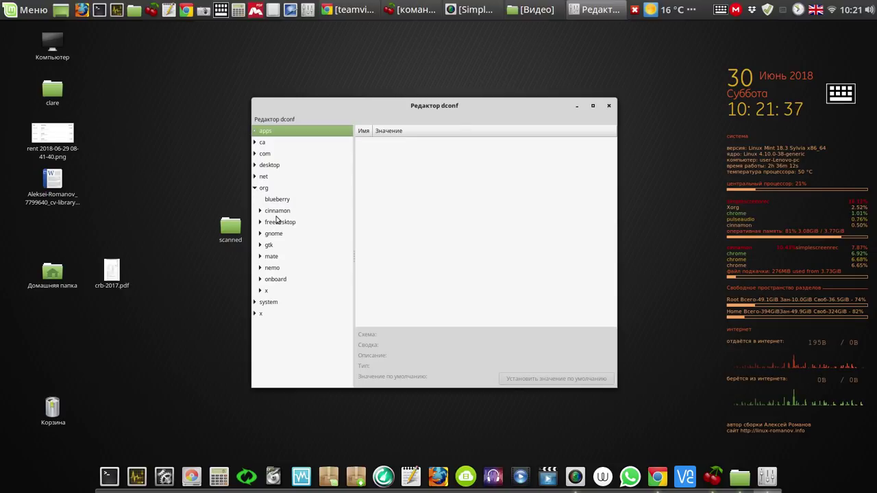
left_click(260, 234)
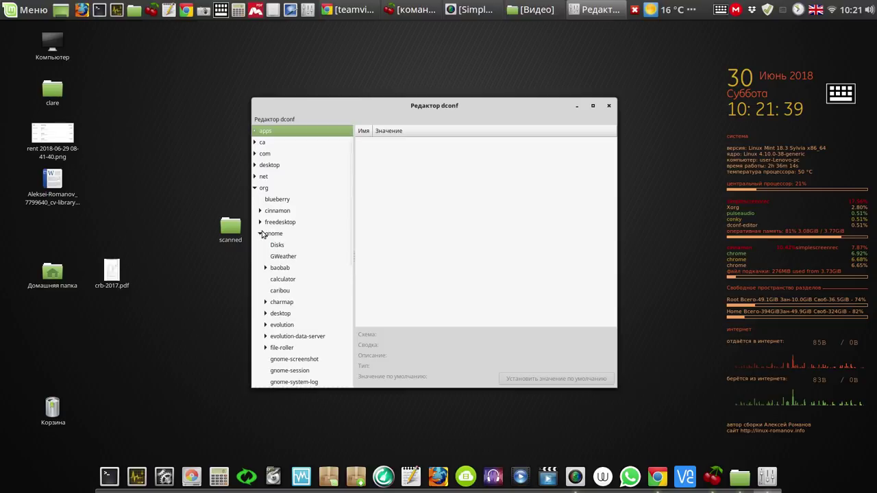
left_click_drag(354, 179, 351, 181)
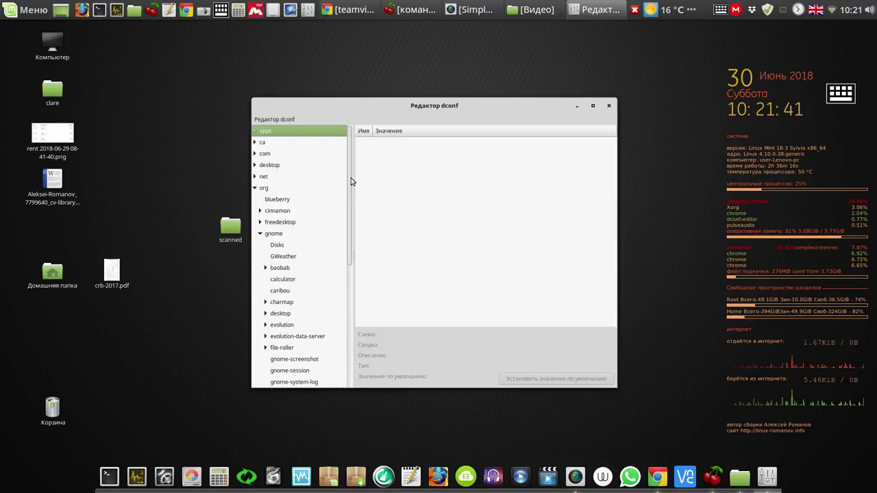
left_click(266, 313)
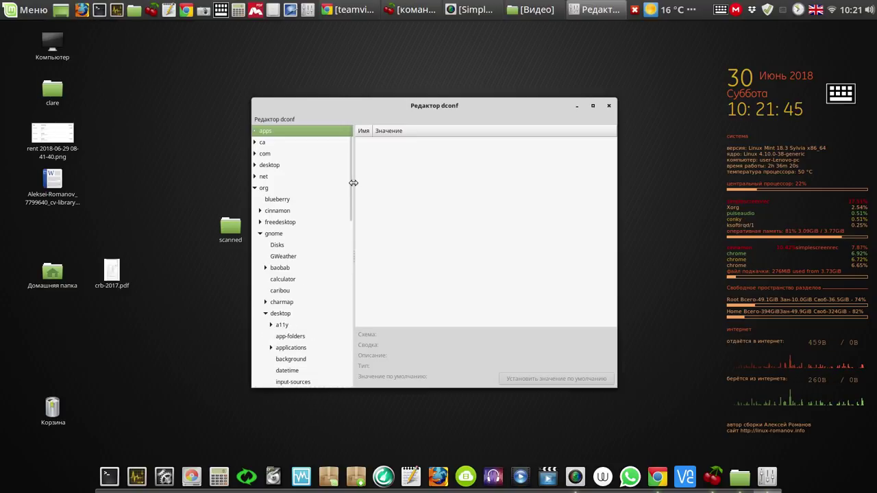
left_click_drag(350, 181, 362, 259)
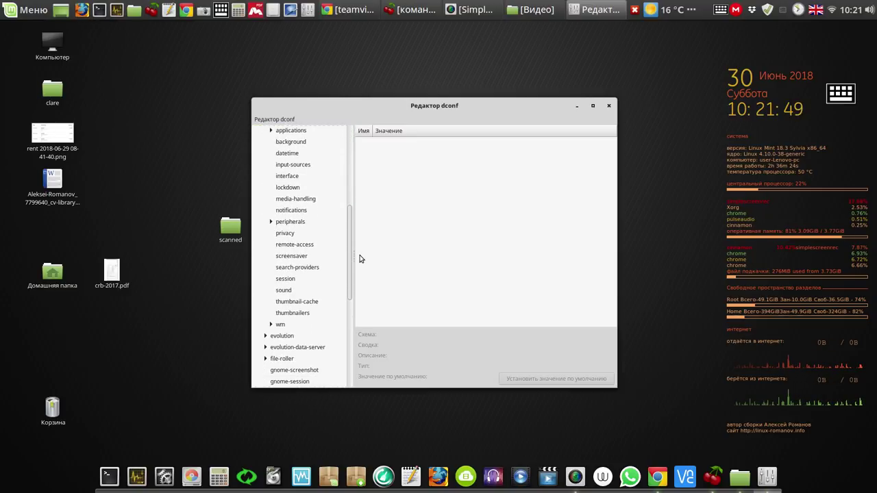
scroll(349, 259, "down", 1)
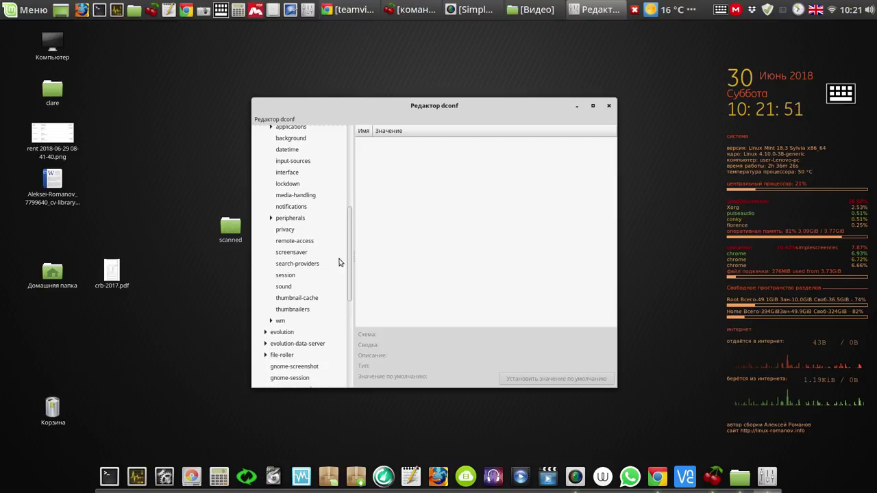
left_click(305, 245)
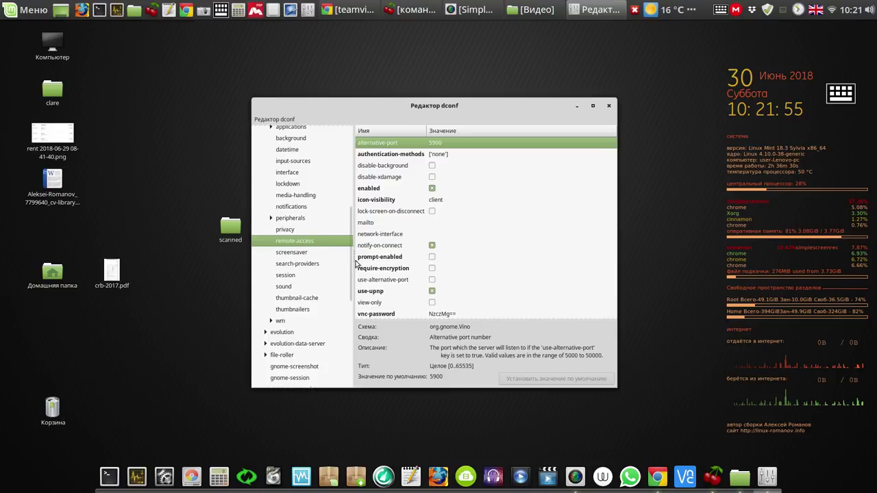
Review the prompt-enabled and require-encryption keys for remote access and close the dconf editor
left_click(432, 257)
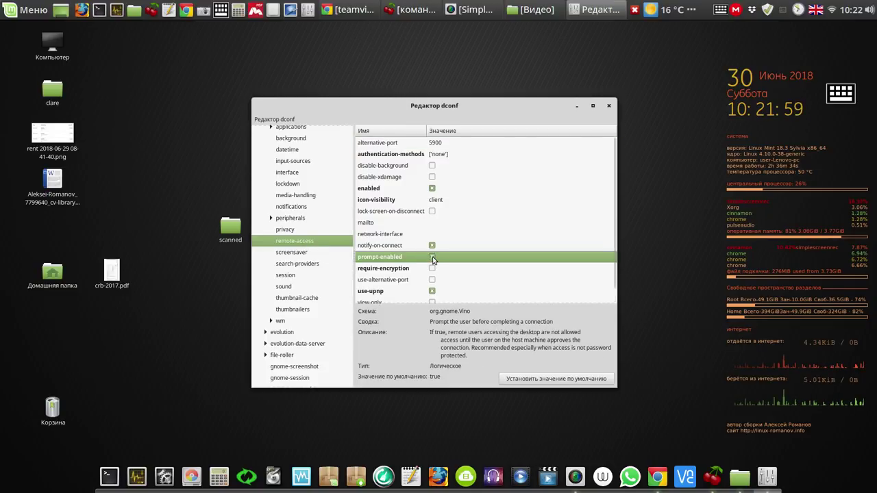
left_click(432, 257)
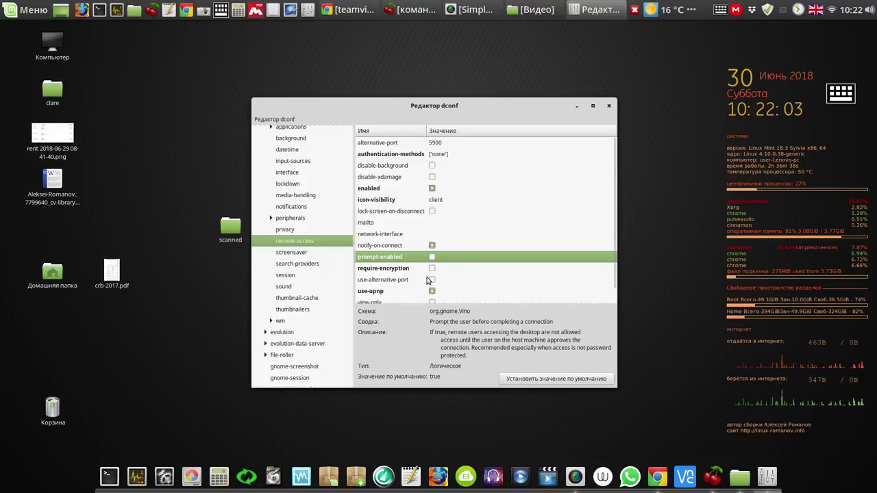
left_click(430, 269)
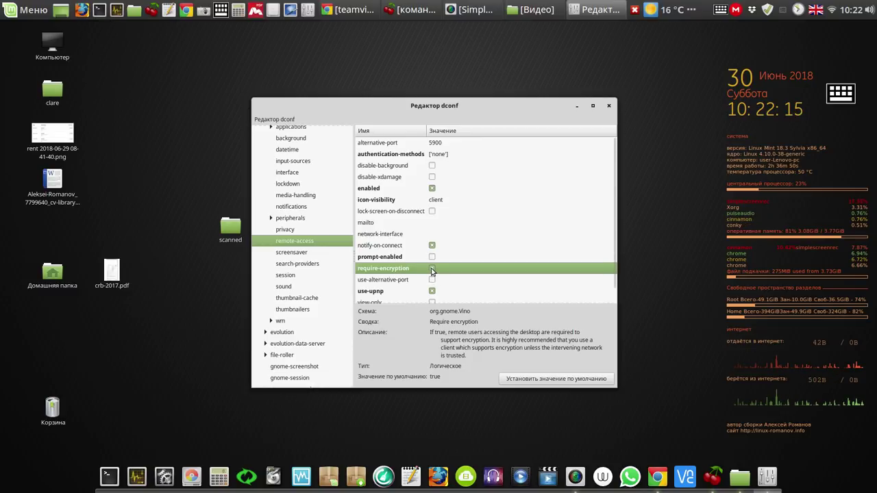
left_click(609, 107)
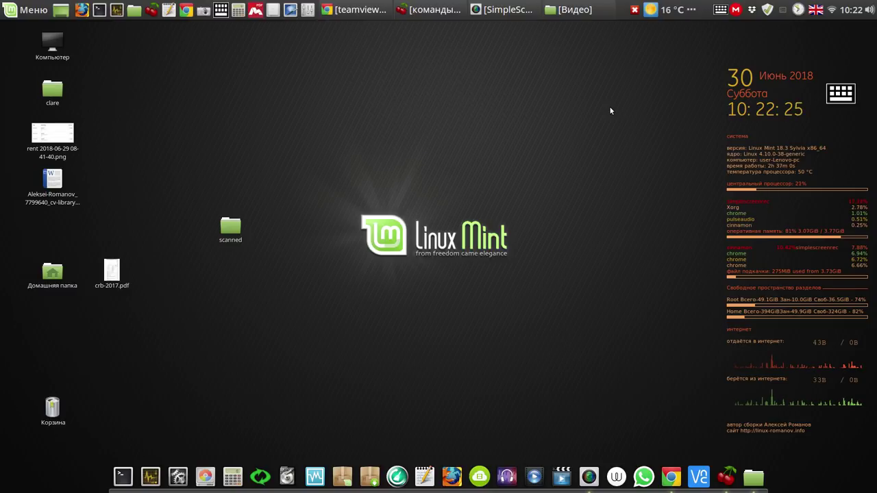
Switch to Chrome, show the RealVNC download page for Linux and highlight "Download VNC Viewer" in its heading
left_click(431, 10)
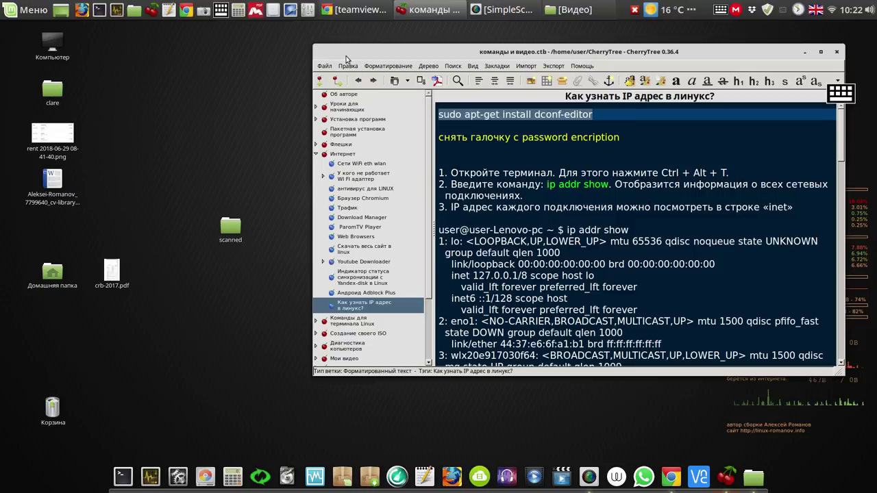
left_click(358, 10)
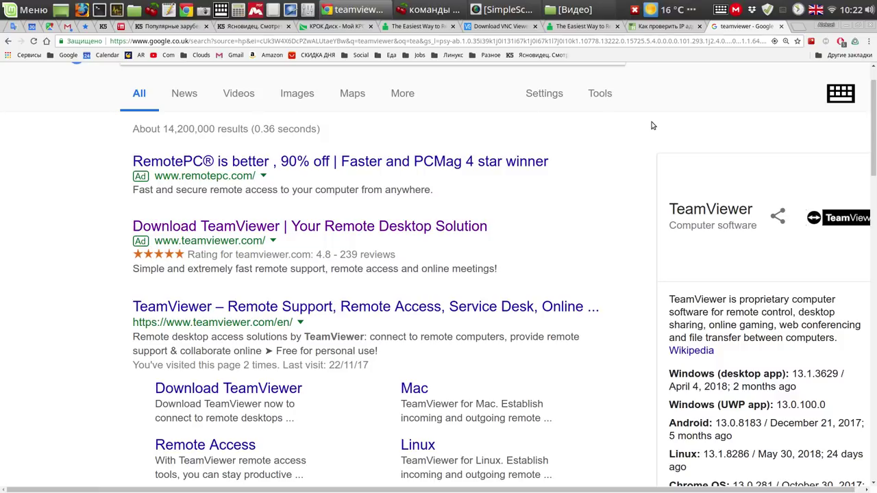
left_click(482, 27)
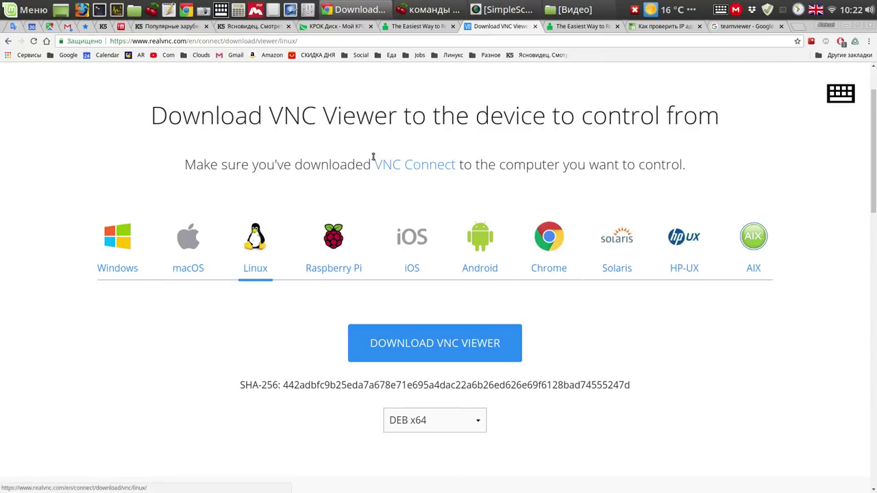
left_click_drag(152, 117, 397, 113)
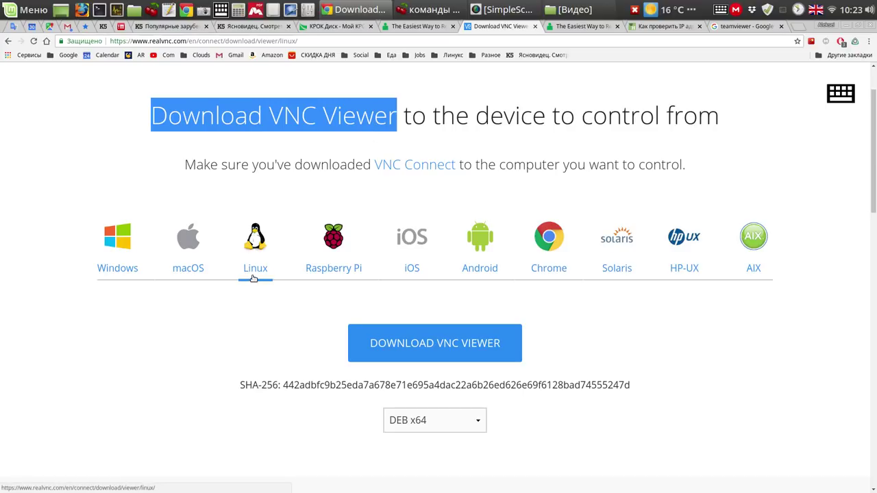
Change the VNC Viewer package for Linux to Standalone x64 and set it back to DEB x64
left_click(478, 422)
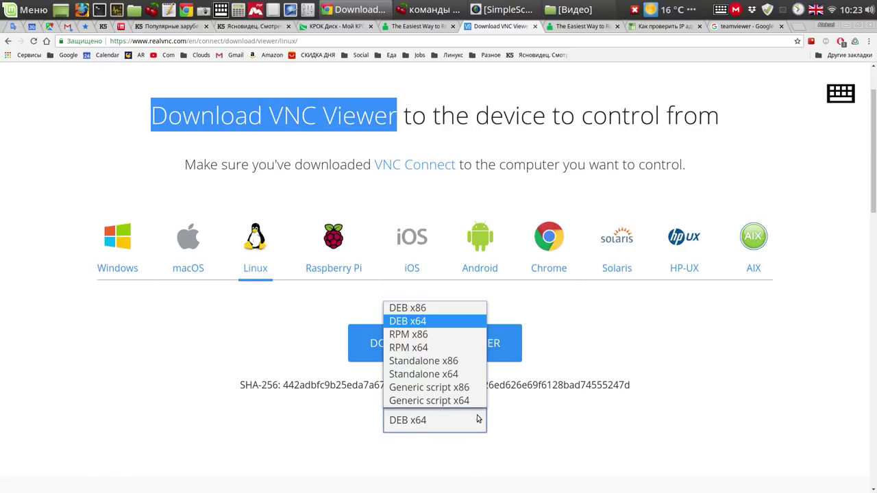
left_click(456, 378)
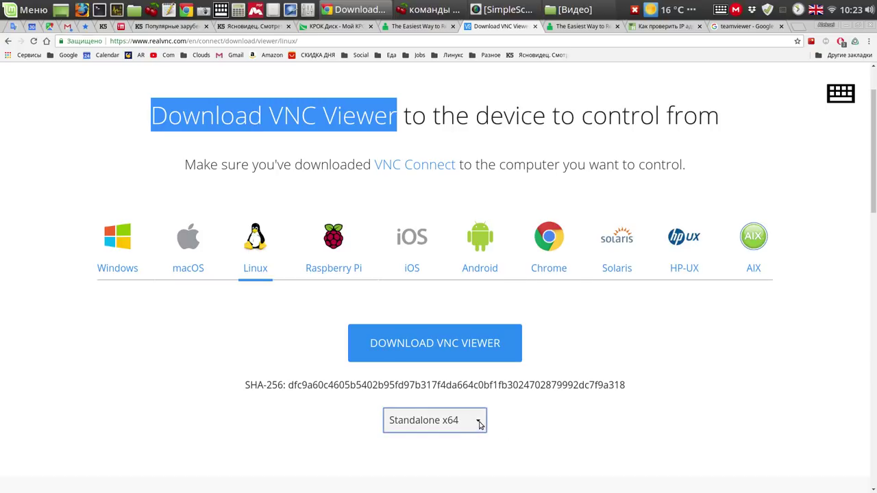
left_click(480, 425)
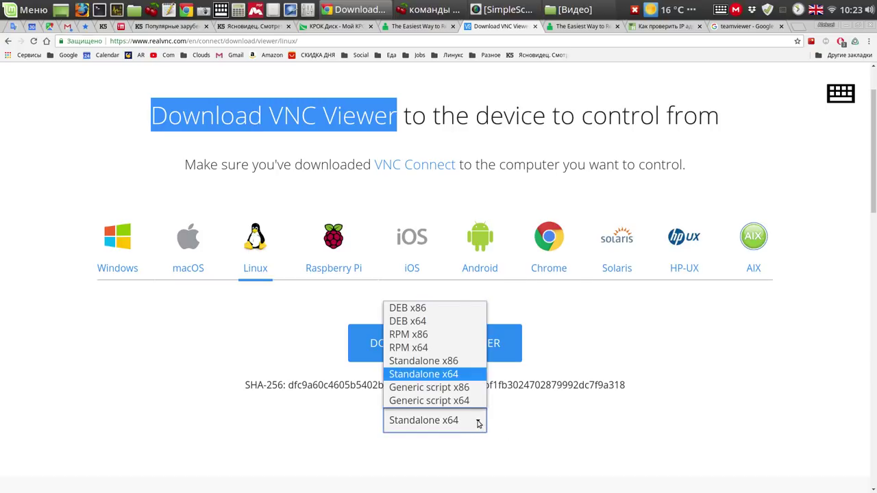
left_click(430, 321)
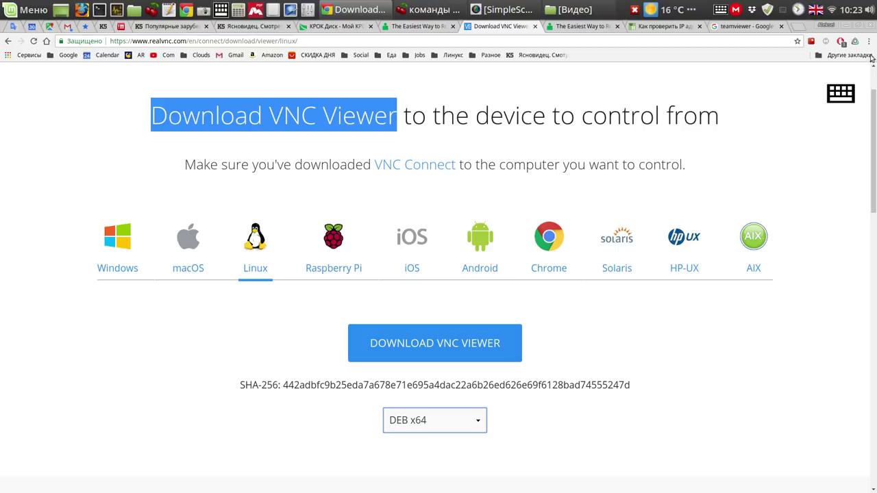
Return to the CherryTree note on finding the IP address and copy the command ip addr show from it
left_click(846, 27)
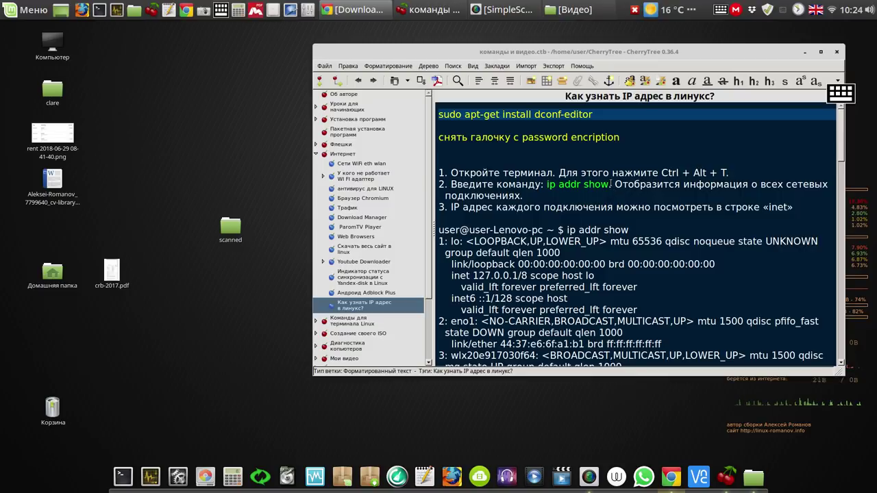
left_click_drag(611, 184, 549, 185)
key("ctrl+c")
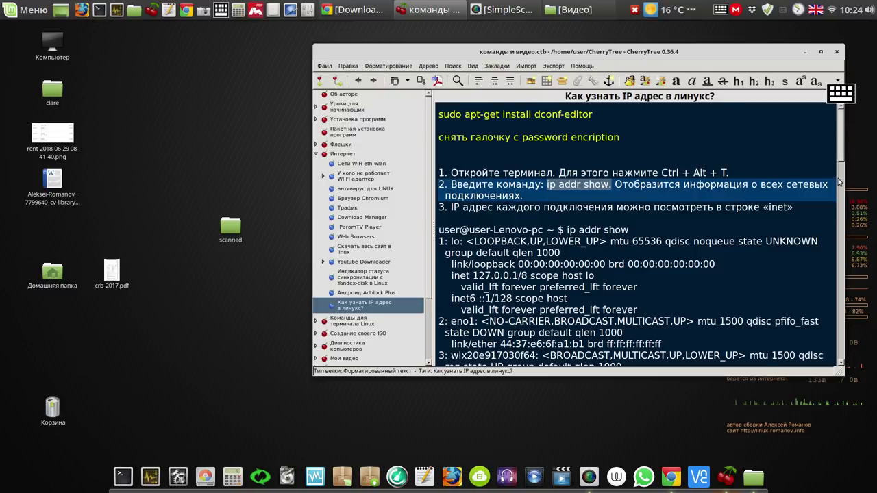
scroll(839, 182, "down", 15)
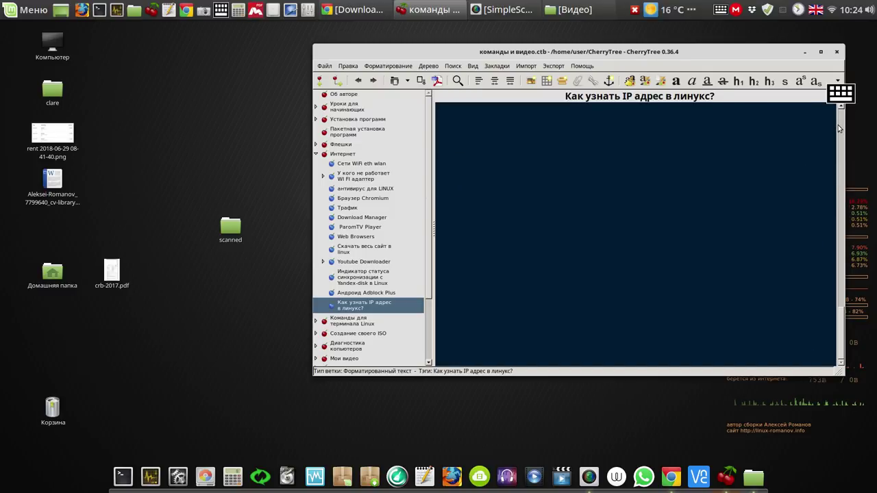
scroll(839, 129, "up", 15)
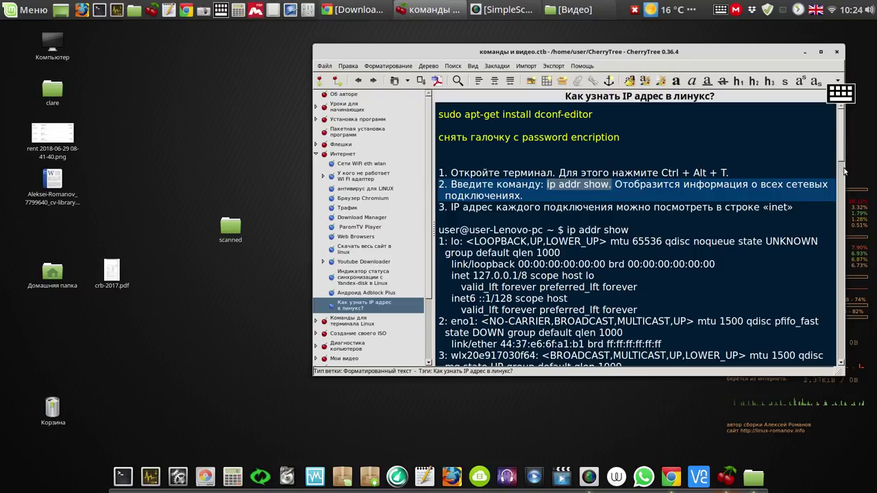
Examine the inet line and IP address entry in the note's sample ip addr show output, and minimize CherryTree
scroll(842, 141, "down", 1)
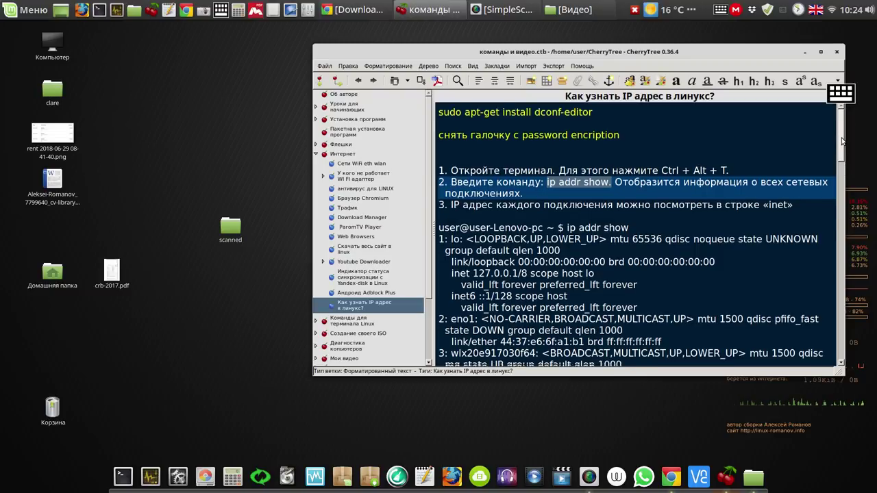
left_click_drag(843, 140, 846, 161)
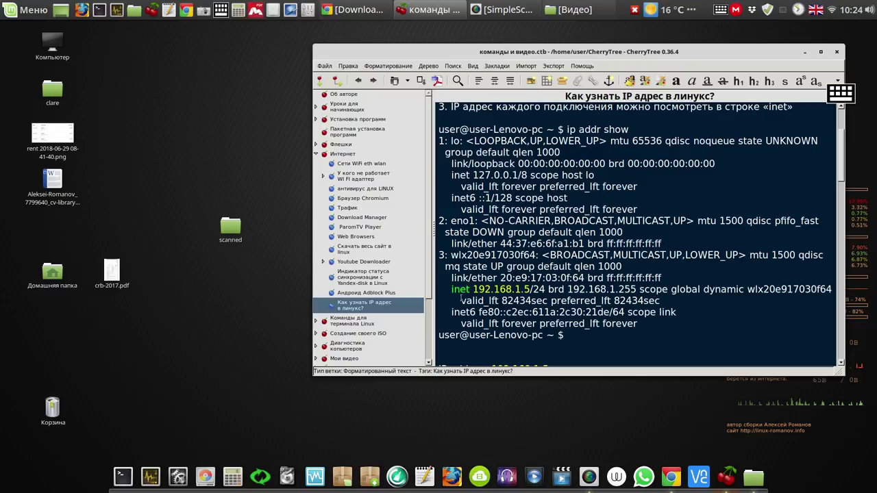
left_click_drag(475, 293, 449, 291)
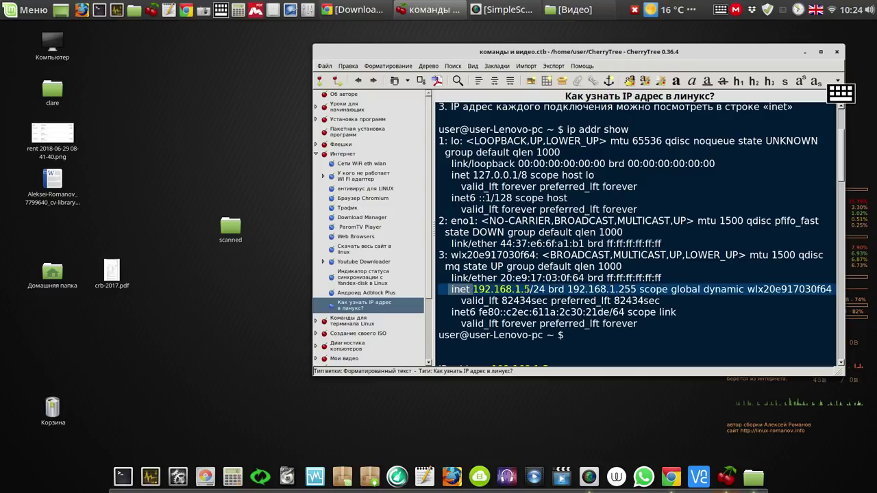
left_click_drag(531, 288, 472, 289)
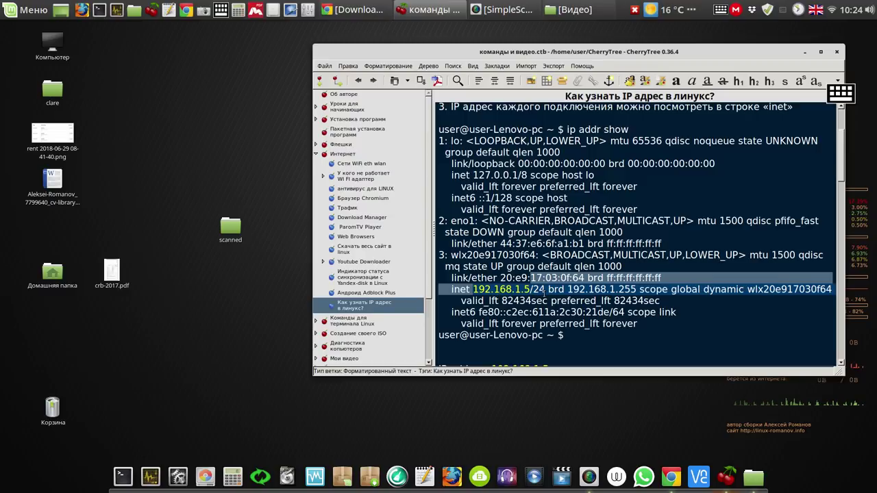
scroll(735, 334, "down", 2)
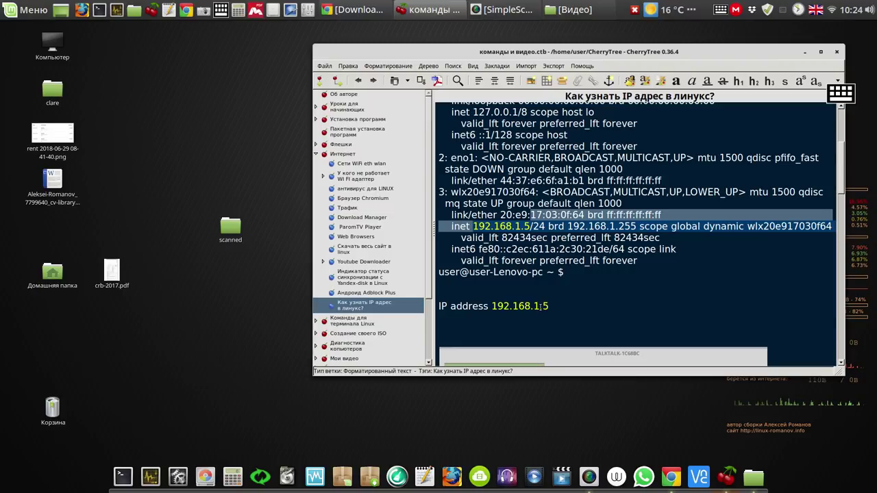
scroll(629, 324, "down", 3)
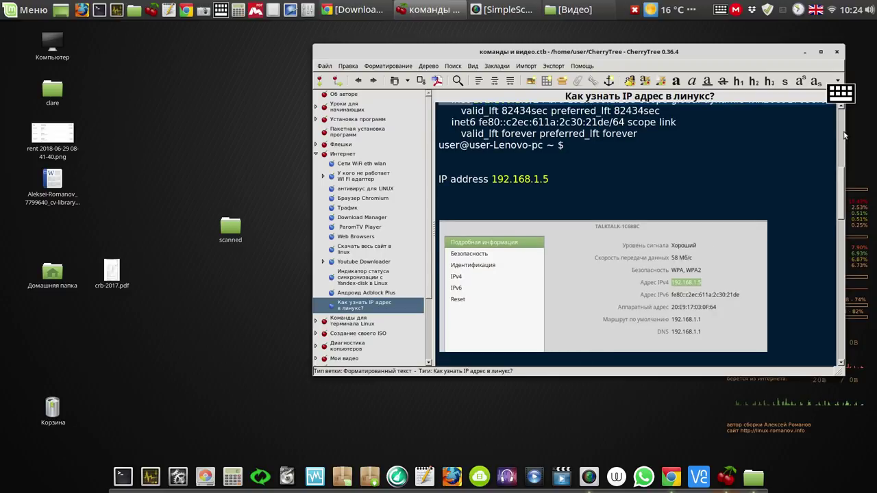
left_click(804, 55)
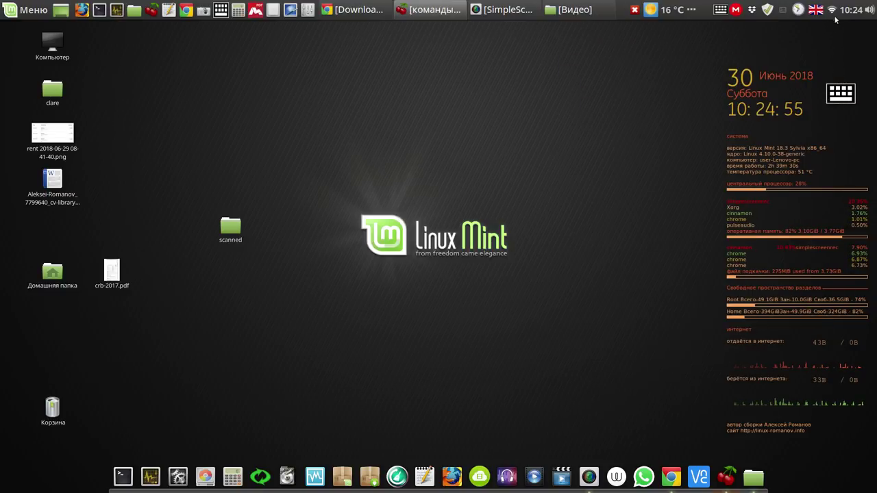
Look up the IPv4 address in the connected Wi-Fi network's details and close the network settings without applying changes
left_click(831, 11)
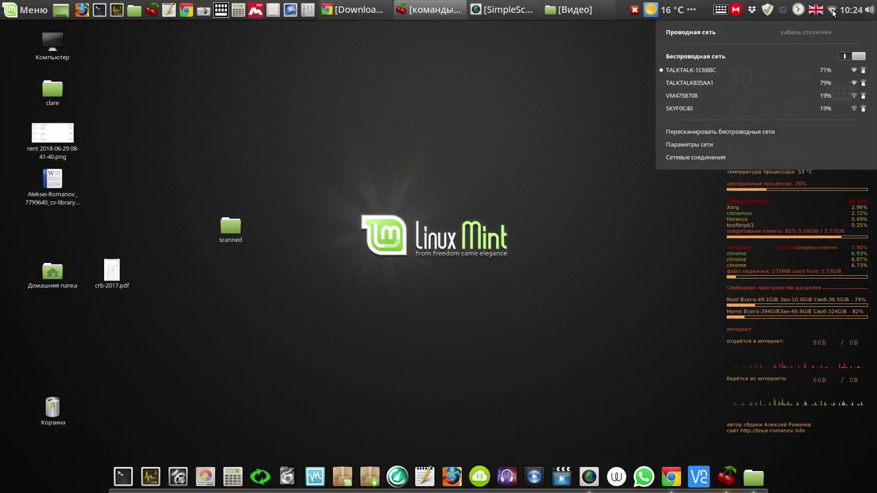
left_click(715, 147)
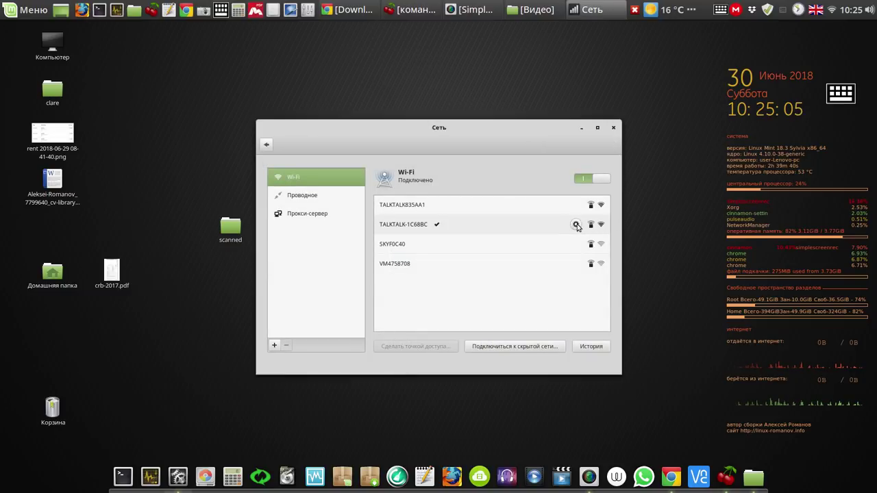
left_click(576, 225)
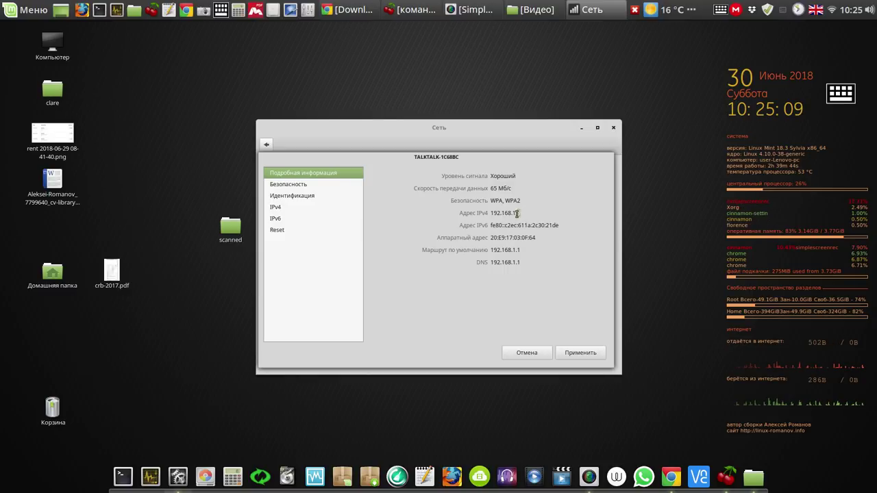
left_click_drag(517, 214, 485, 226)
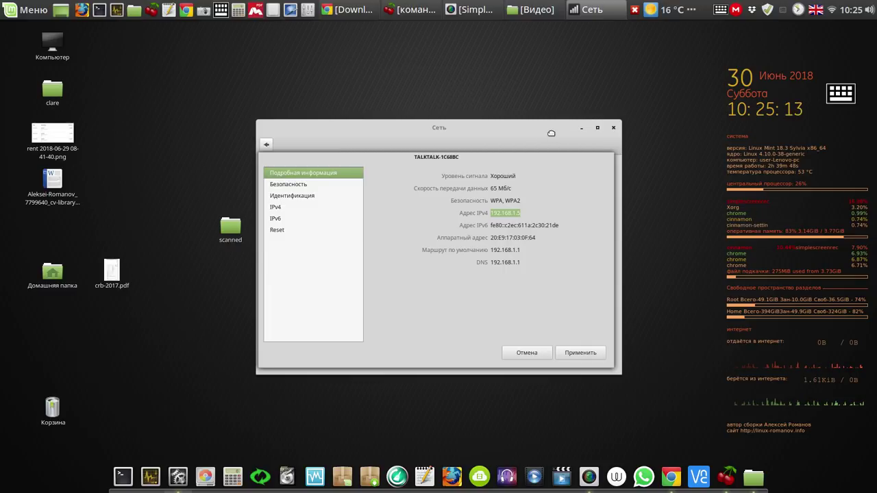
left_click(541, 241)
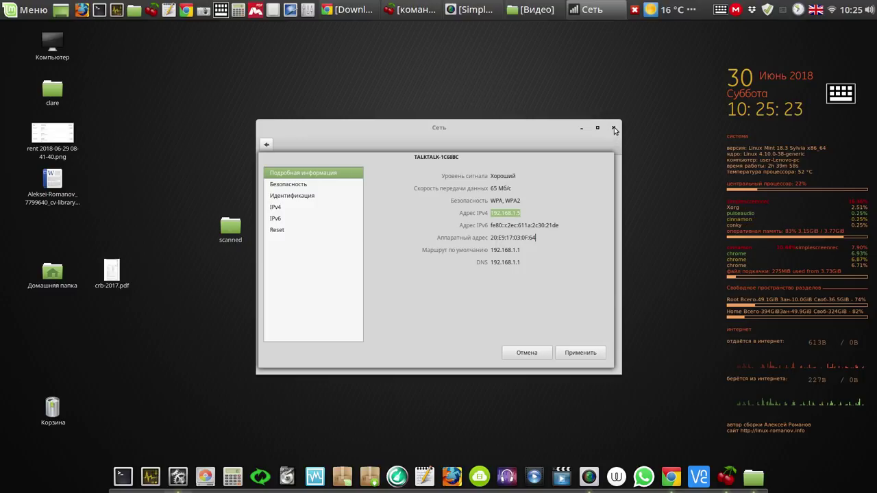
left_click(527, 353)
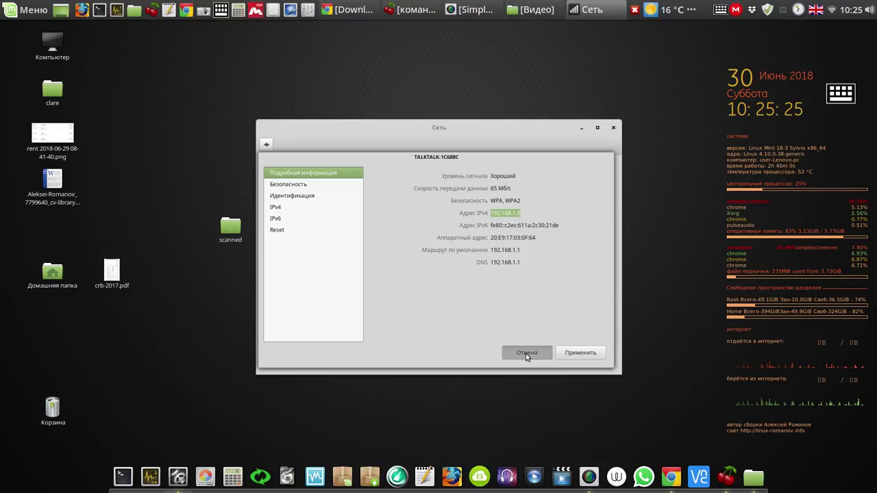
left_click(614, 128)
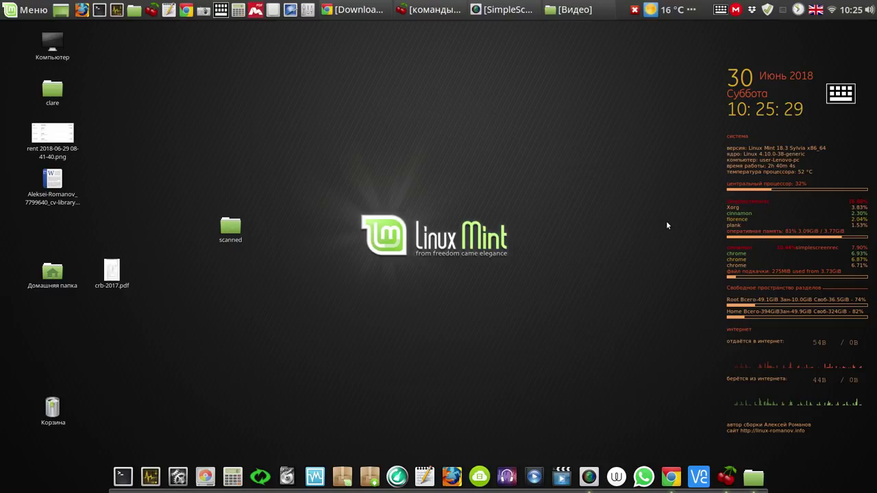
Switch to VNC Viewer and connect to the saved server 192.168.1.11, accepting the unencrypted connection and entering the server password
left_click(699, 479)
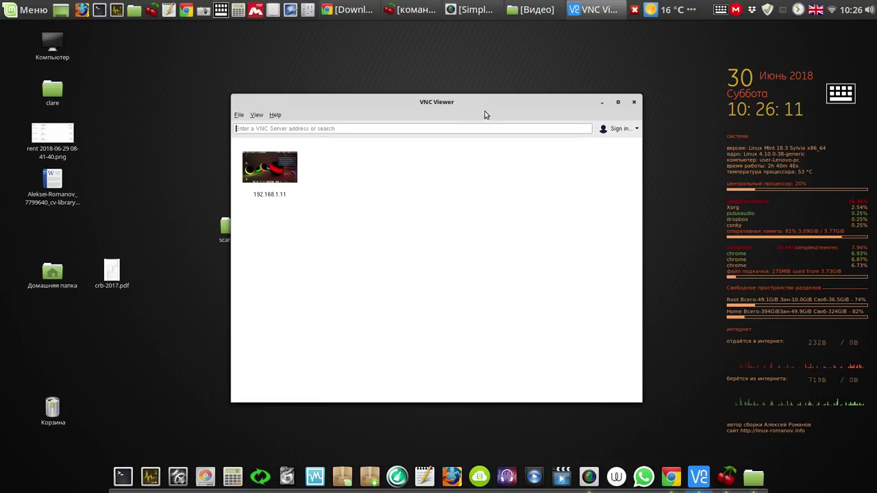
double_click(278, 178)
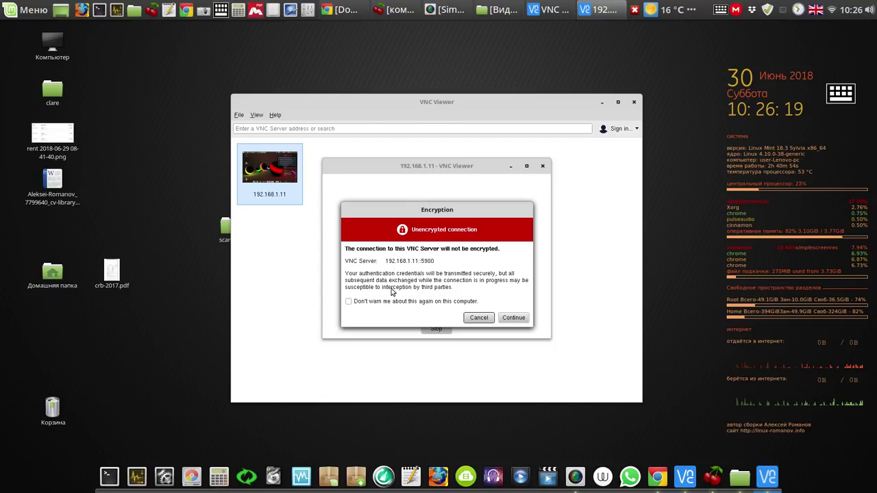
left_click(514, 318)
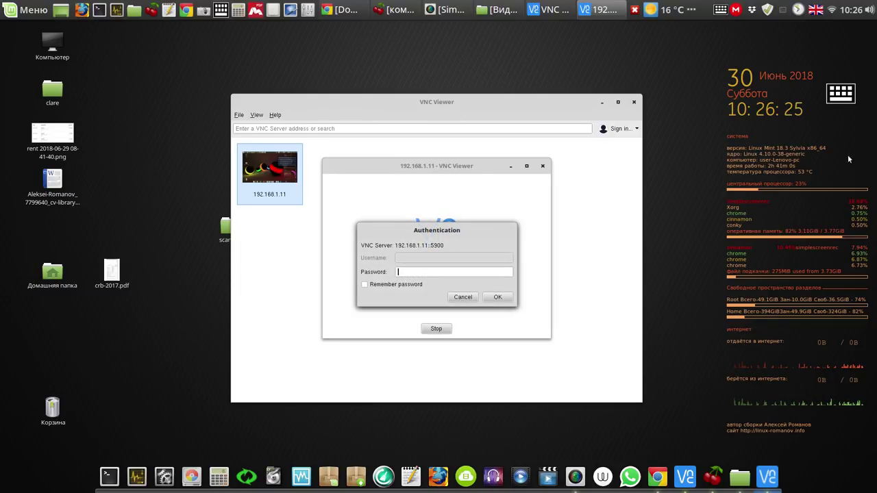
left_click(846, 96)
left_click(441, 217)
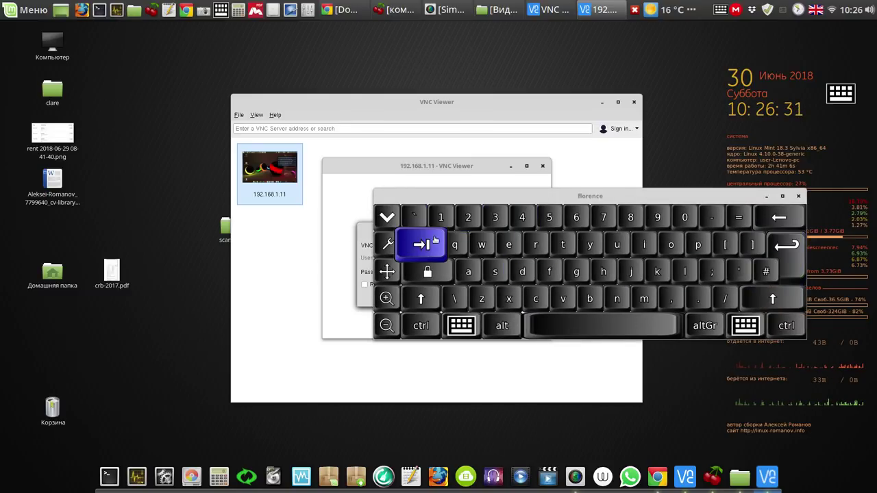
left_click(388, 223)
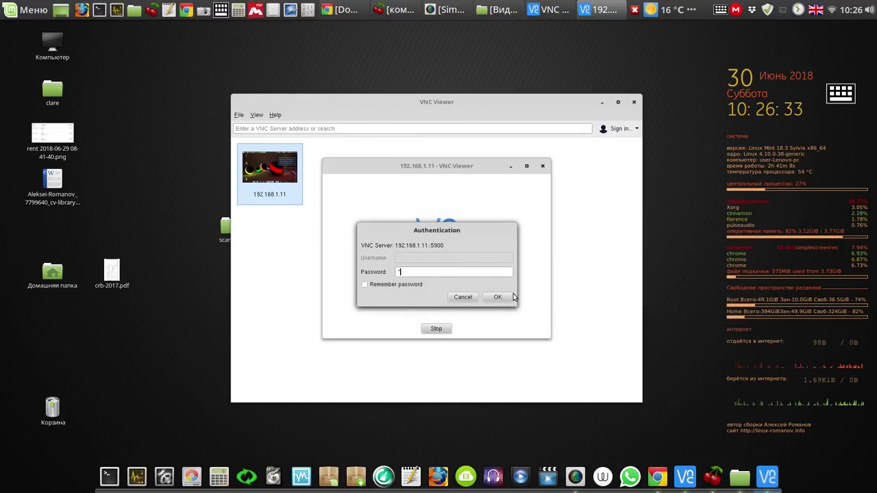
left_click(498, 298)
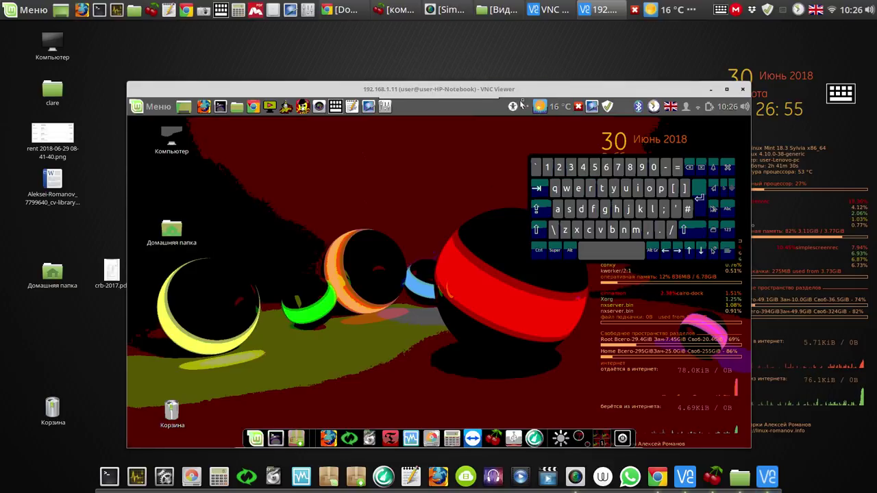
Move the remote session window aside and launch GParted on the remote desktop, authenticating with the account password
left_click_drag(526, 95, 421, 37)
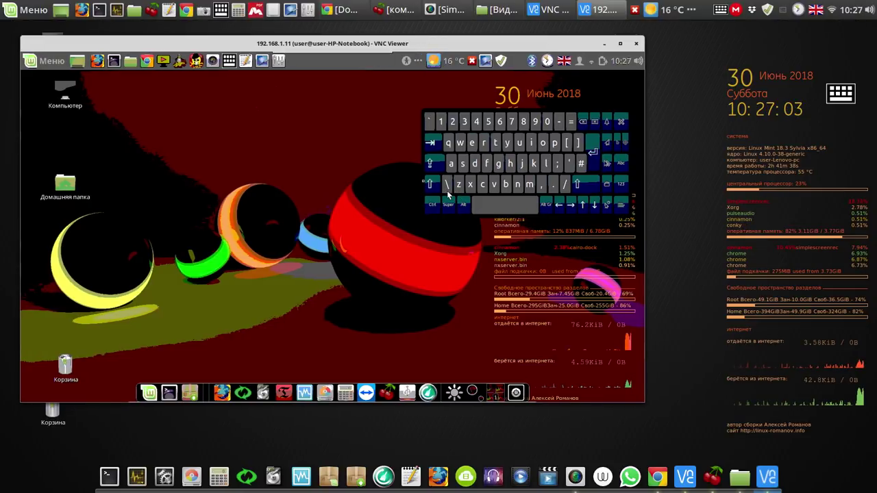
left_click(323, 388)
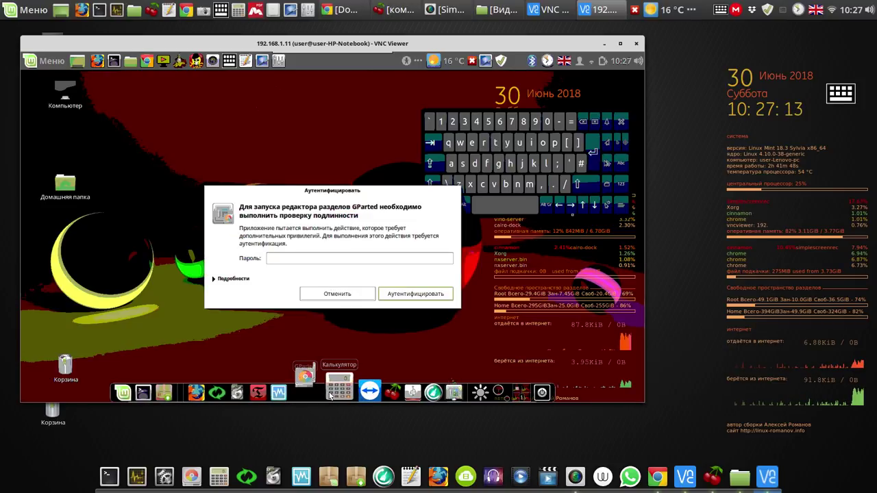
left_click(442, 122)
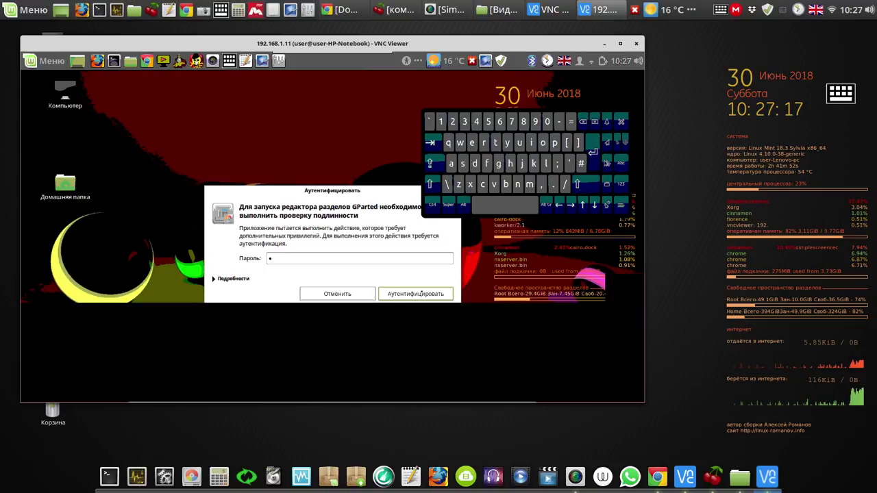
left_click(422, 295)
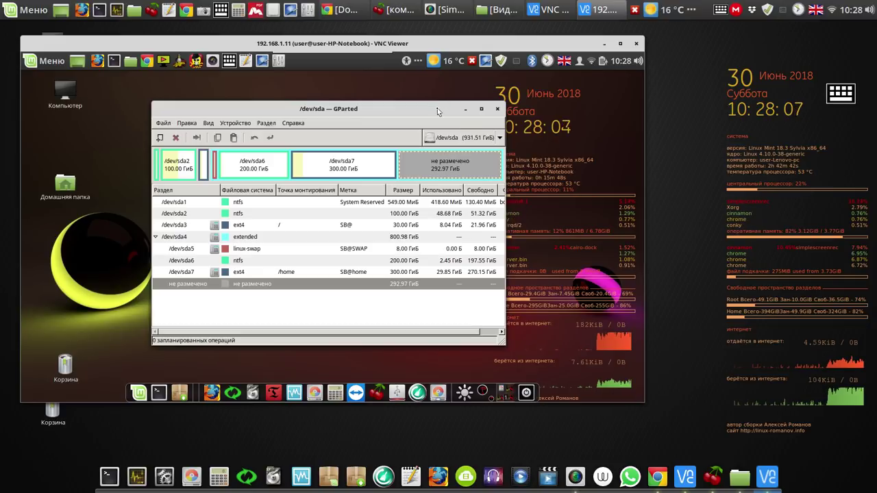
Reposition the GParted window on the remote desktop, and close the remote session and VNC Viewer
left_click_drag(437, 109, 399, 99)
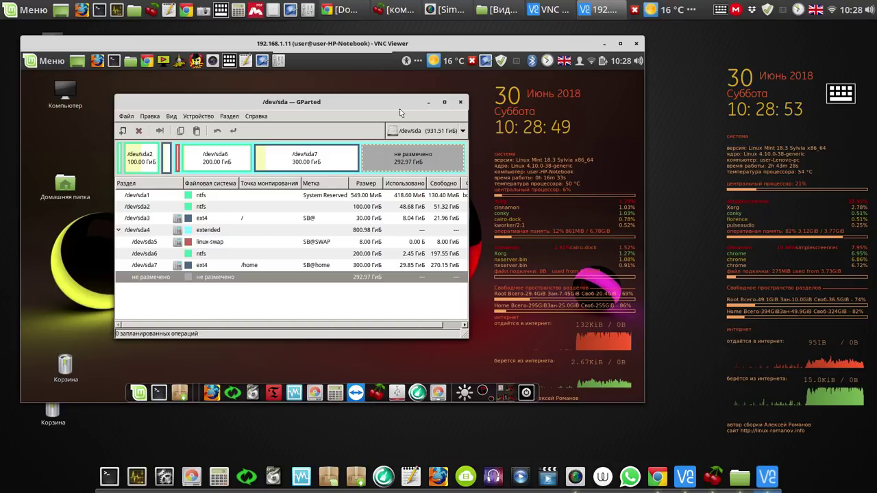
left_click(637, 45)
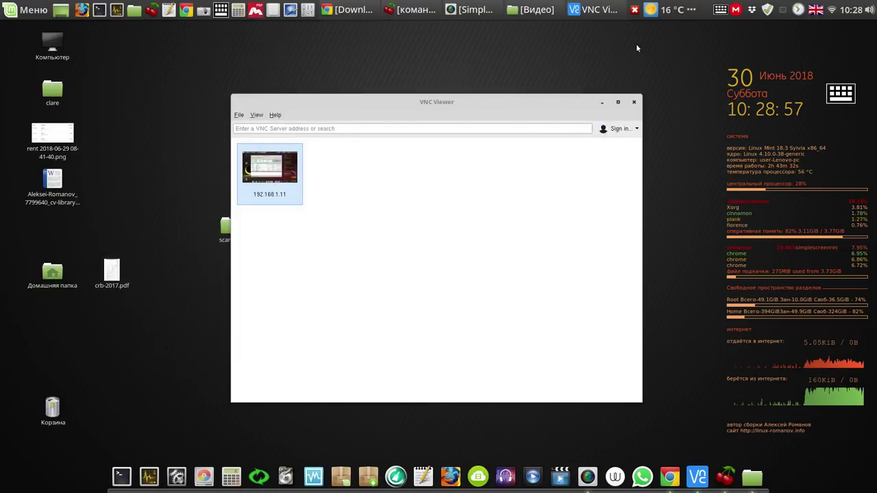
left_click(635, 102)
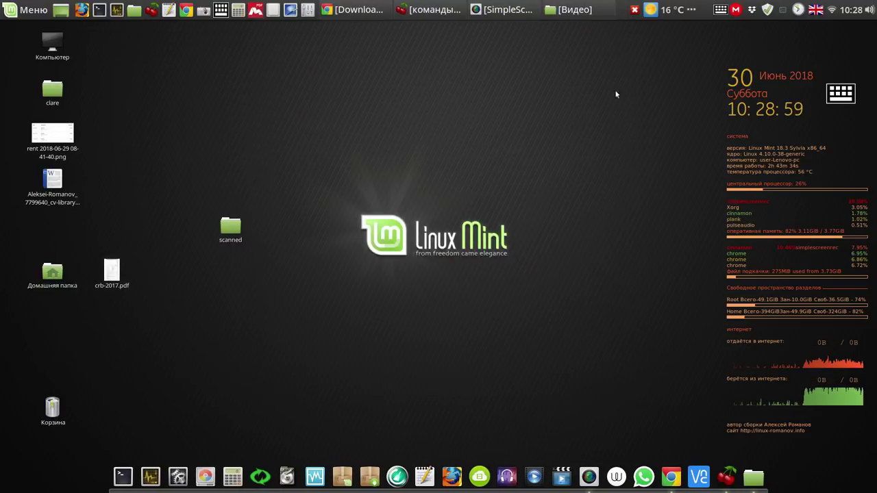
Switch to CherryTree, open the properties of the note "Как узнать IP адрес в линукс?" and bring up the on-screen keyboard with Russian layout
left_click(445, 17)
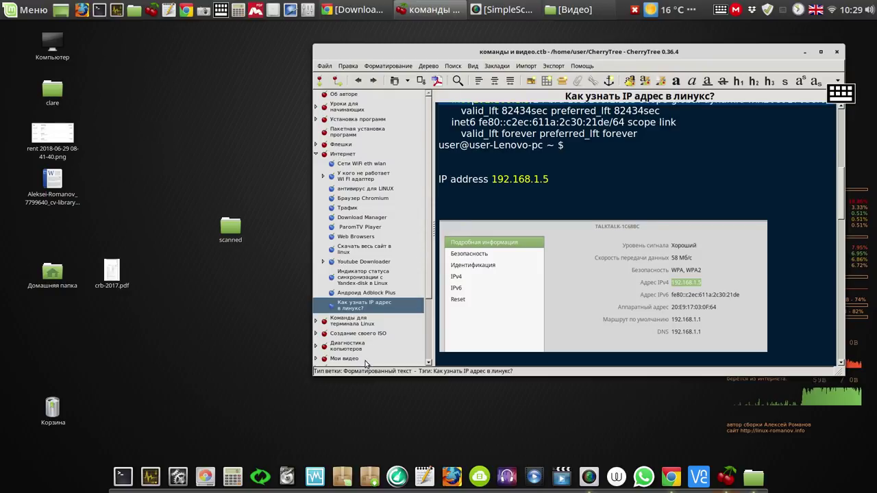
right_click(366, 309)
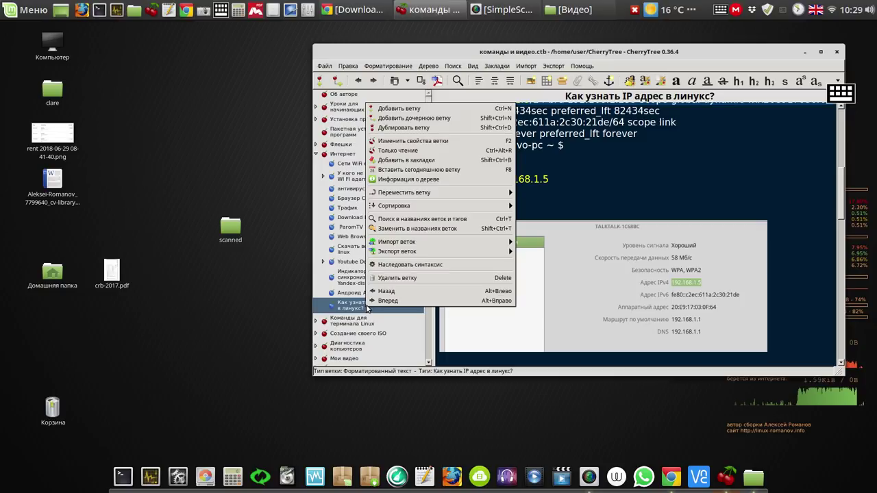
left_click(482, 142)
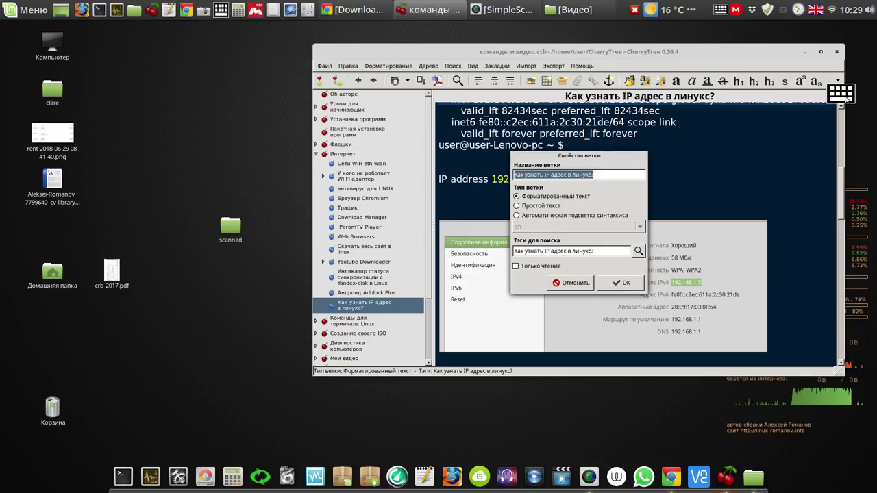
left_click(826, 17)
left_click(788, 45)
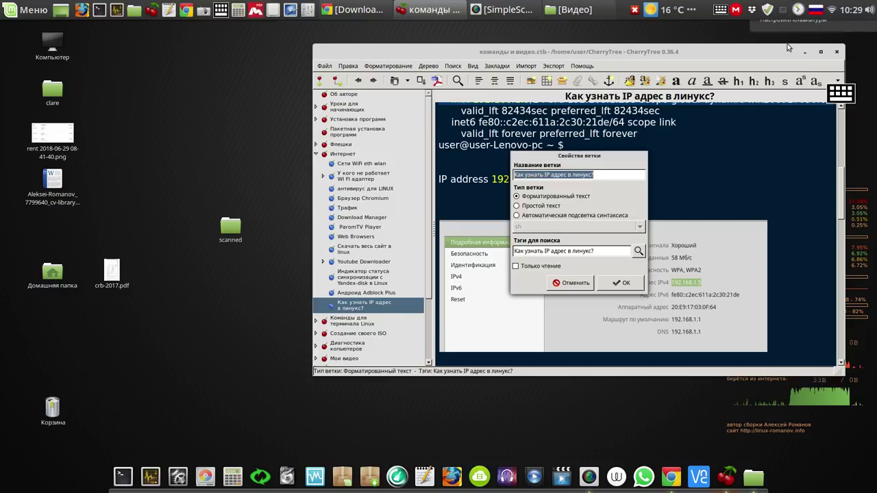
left_click_drag(579, 163, 210, 68)
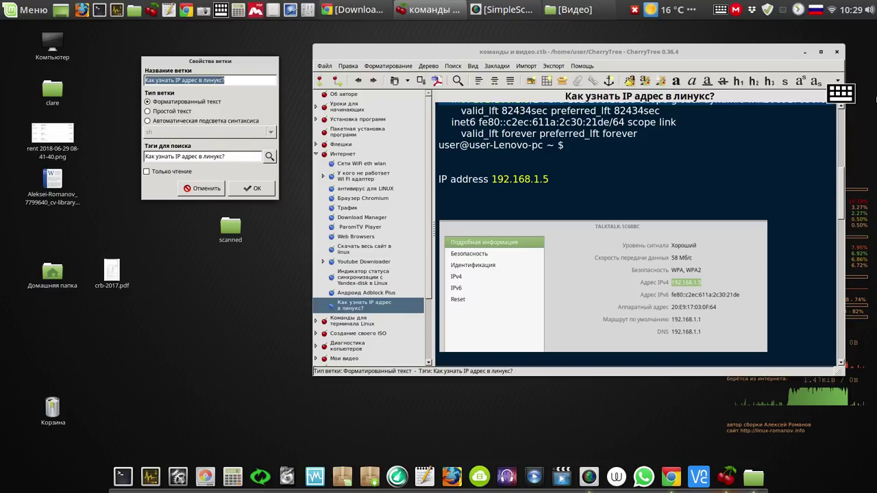
left_click(838, 94)
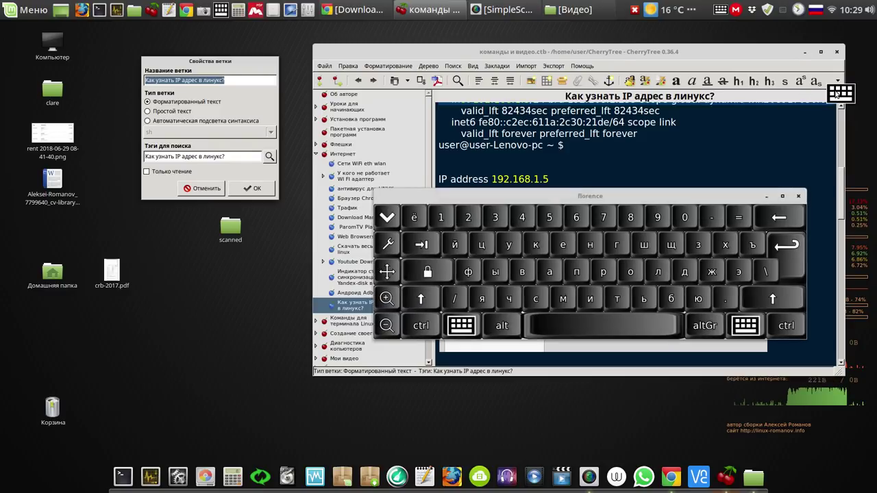
Enter "удалённый доступ" as the note's new name using the on-screen keyboard
left_click(509, 246)
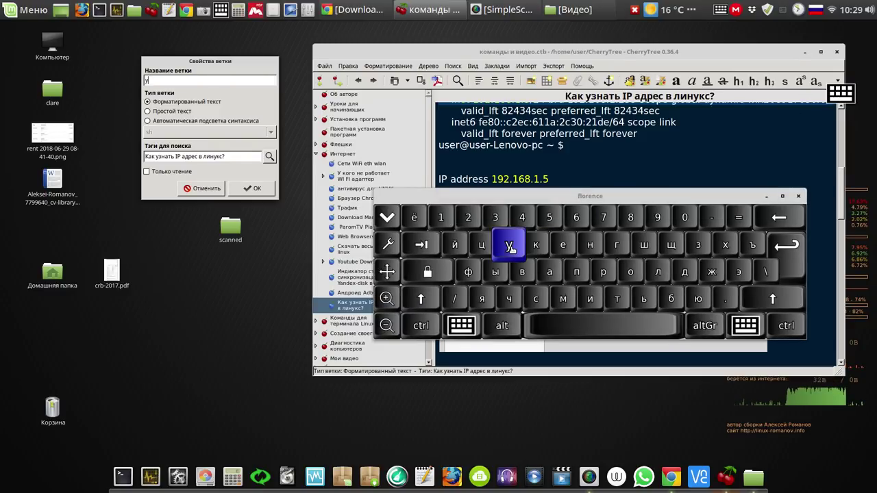
left_click(684, 272)
left_click(551, 271)
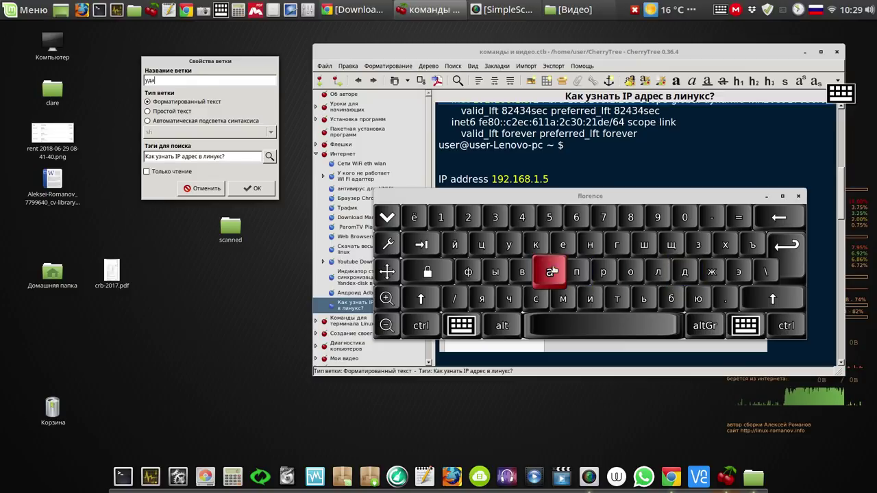
left_click(656, 272)
left_click(415, 220)
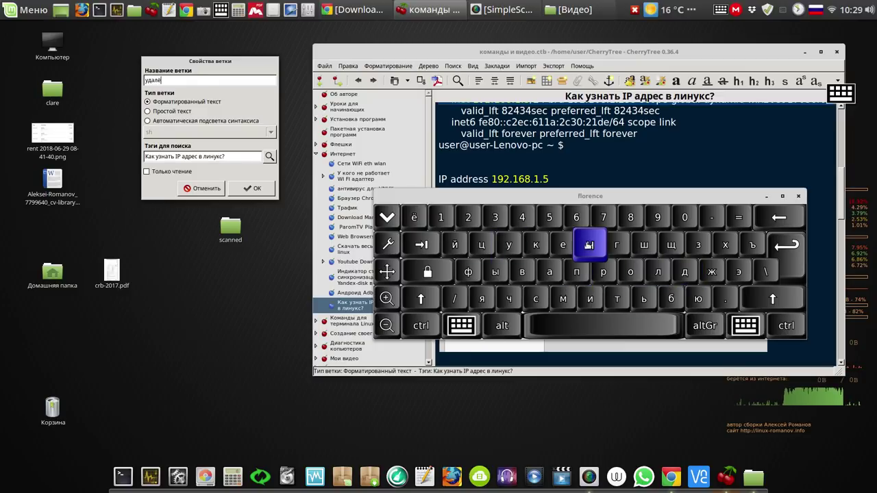
left_click(590, 245)
left_click(590, 245)
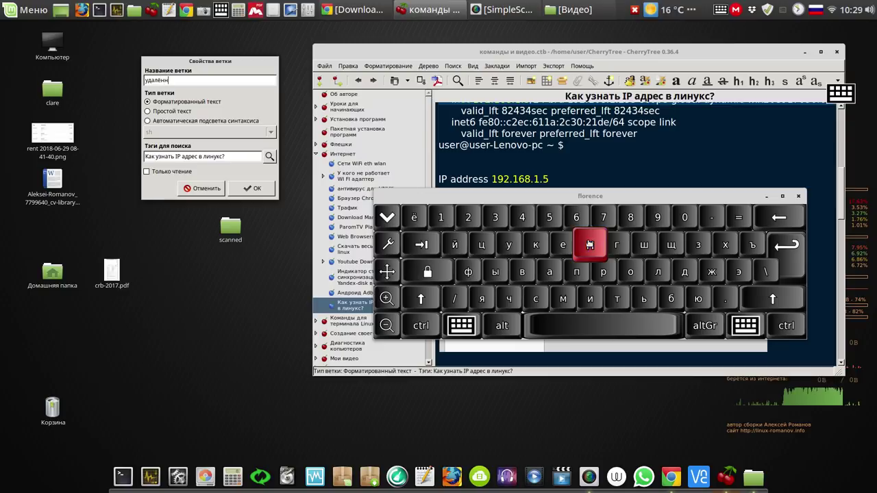
left_click(494, 272)
left_click(456, 245)
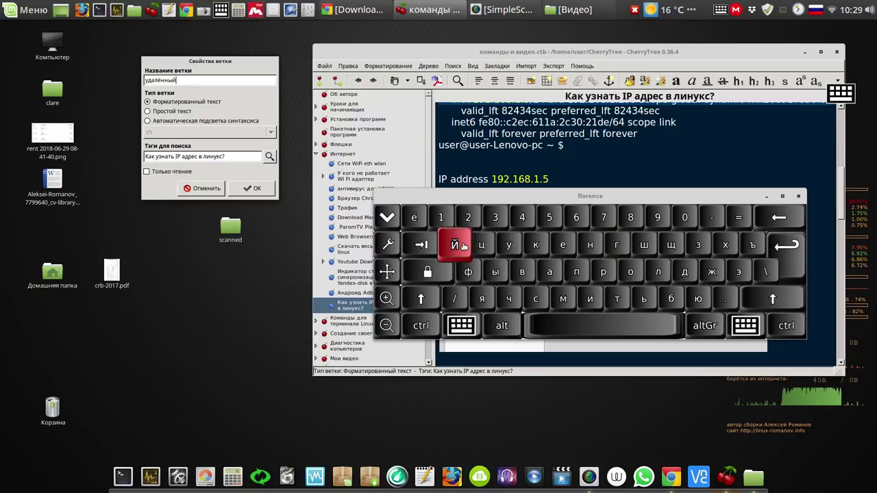
left_click(596, 326)
left_click(684, 272)
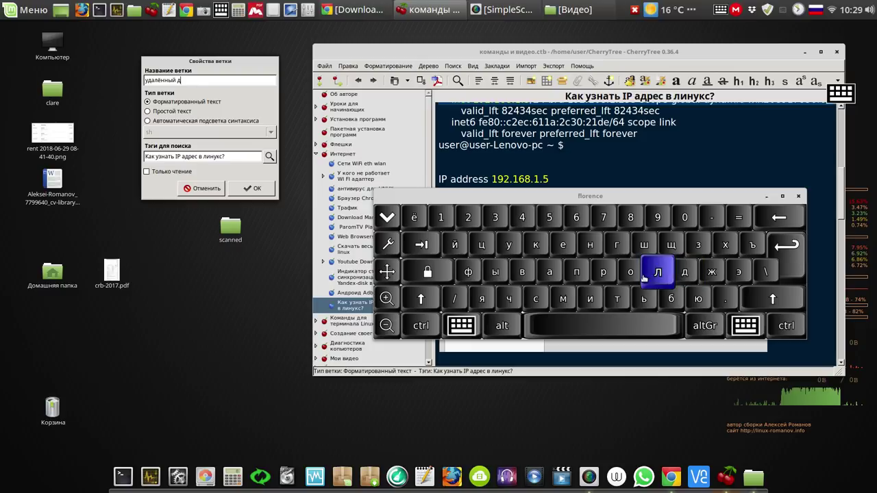
left_click(630, 272)
left_click(539, 300)
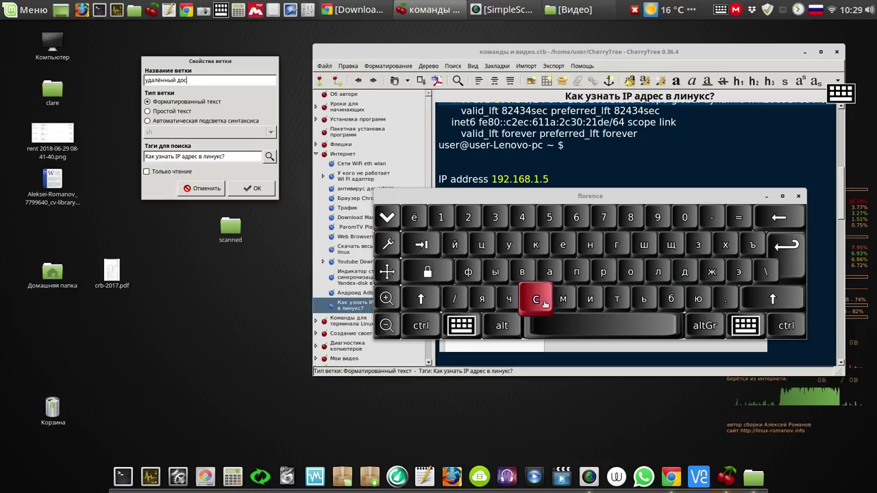
left_click(617, 298)
left_click(509, 244)
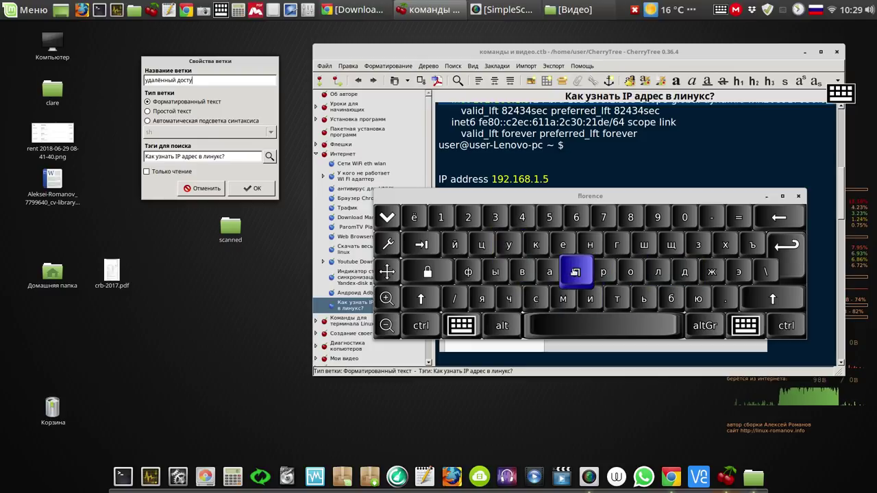
left_click(577, 272)
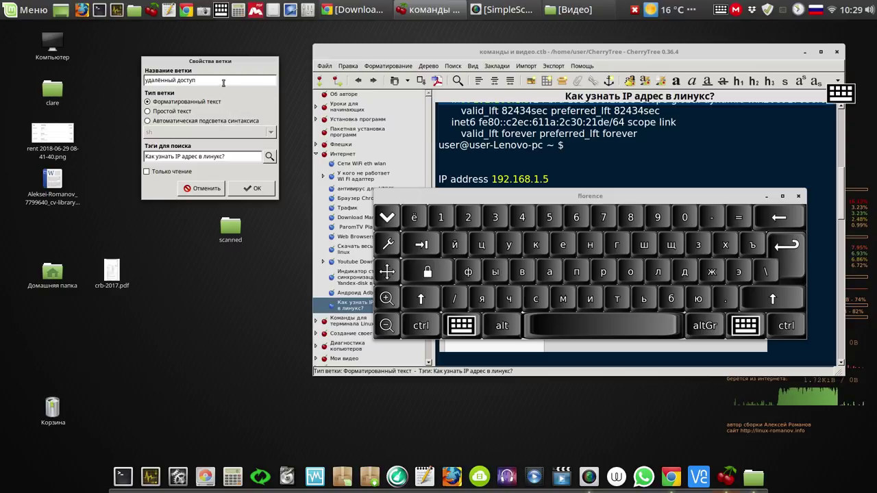
Copy the new name "удалённый доступ" into the note's search tags and apply the properties
left_click_drag(220, 80, 135, 76)
key("ctrl+c")
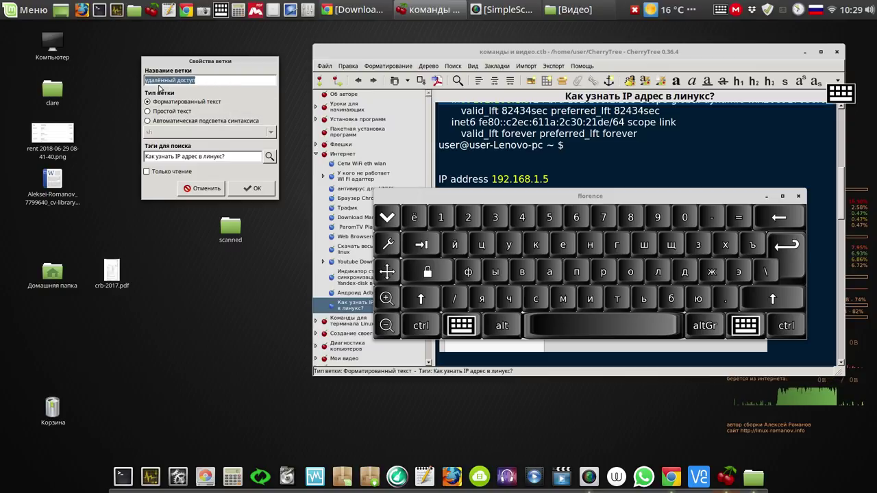
right_click(164, 80)
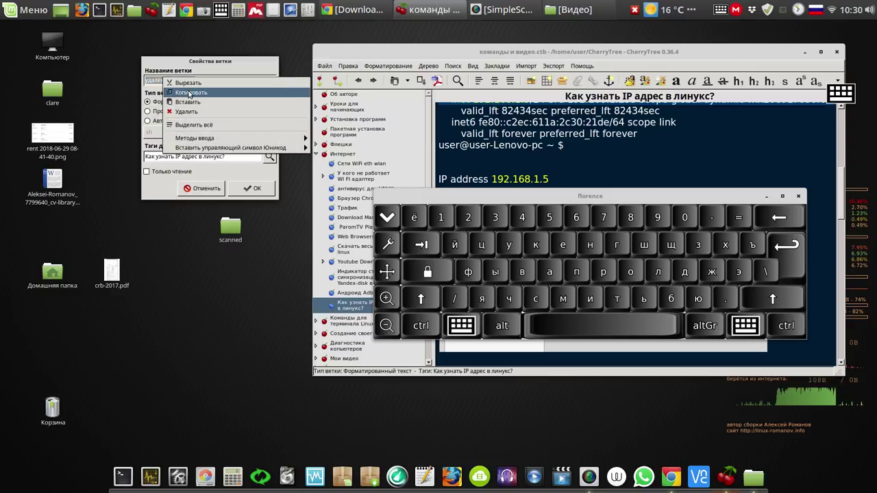
left_click(187, 92)
left_click_drag(238, 155, 156, 159)
right_click(156, 159)
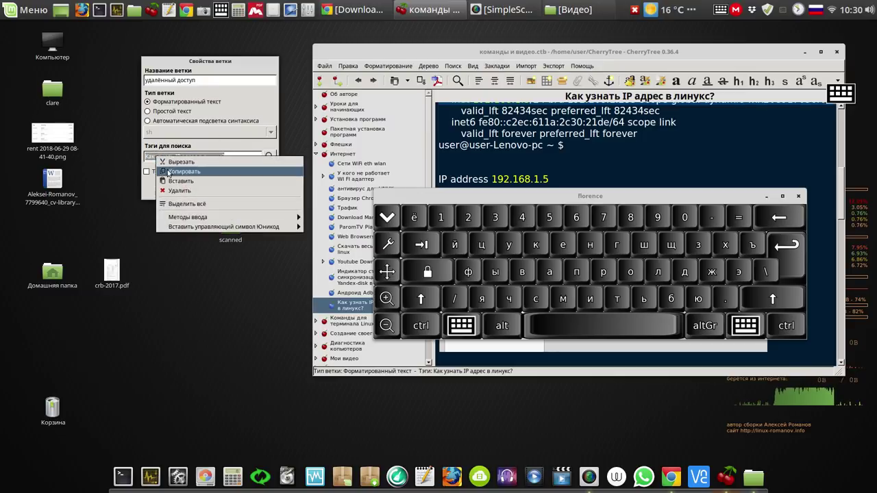
left_click(176, 181)
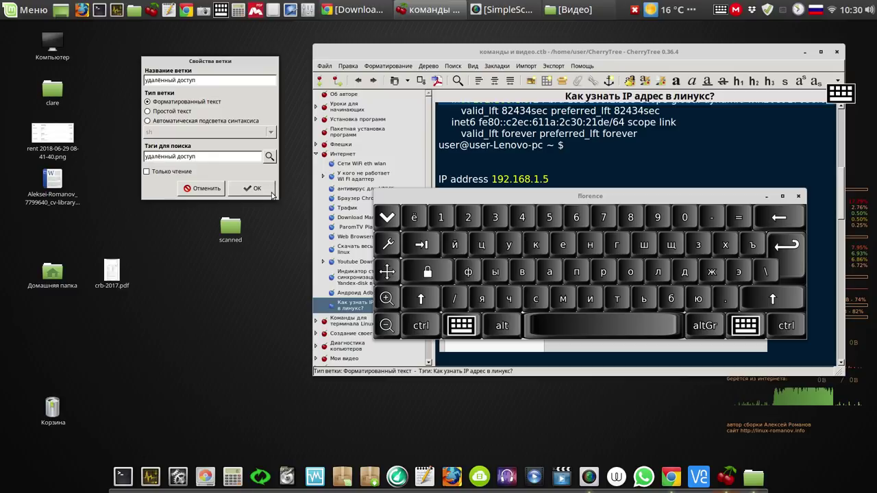
left_click(253, 188)
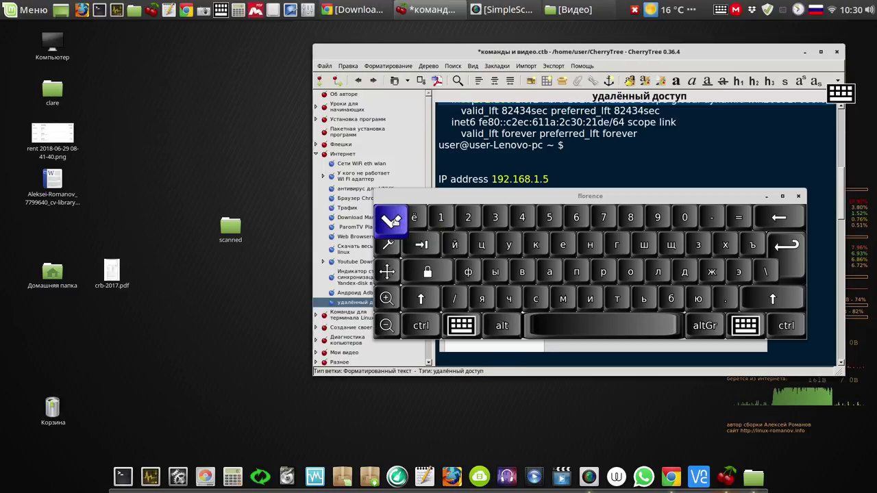
Hide the on-screen keyboard and move the note "удалённый доступ" directly below "Сети WiFi eth wlan" in the "Интернет" branch
left_click(391, 217)
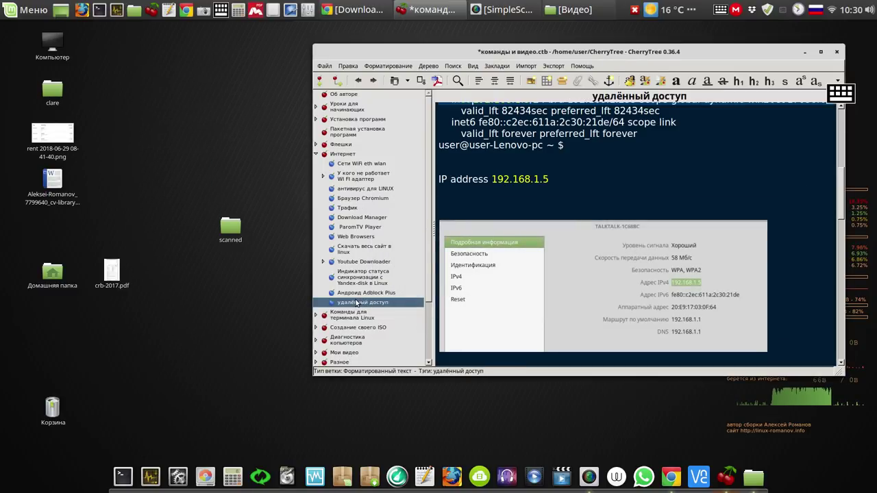
left_click_drag(357, 302, 367, 174)
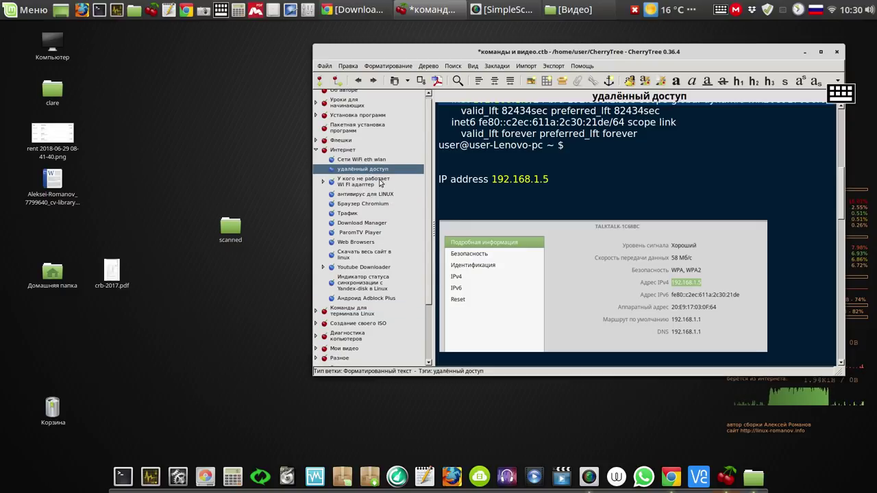
Review the note's contents, from the "ip addr show" command and IP address sections to the VNC Viewer download link
scroll(566, 253, "up", 4)
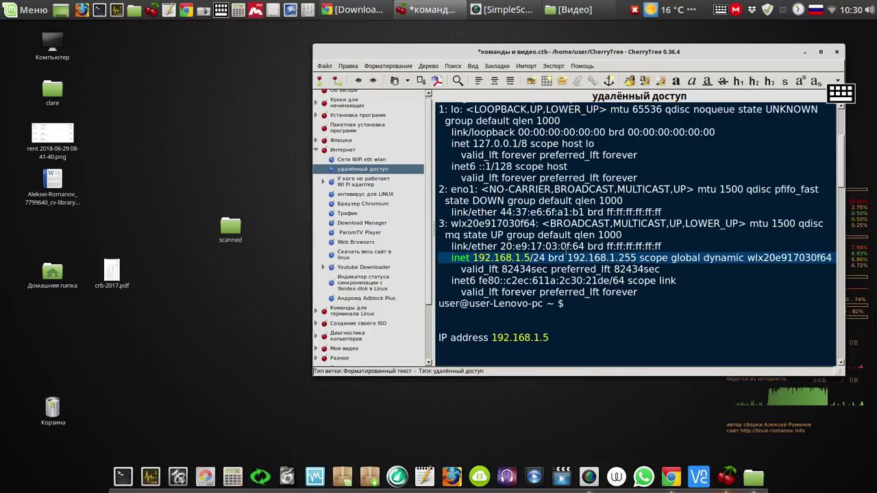
scroll(565, 251, "down", 3)
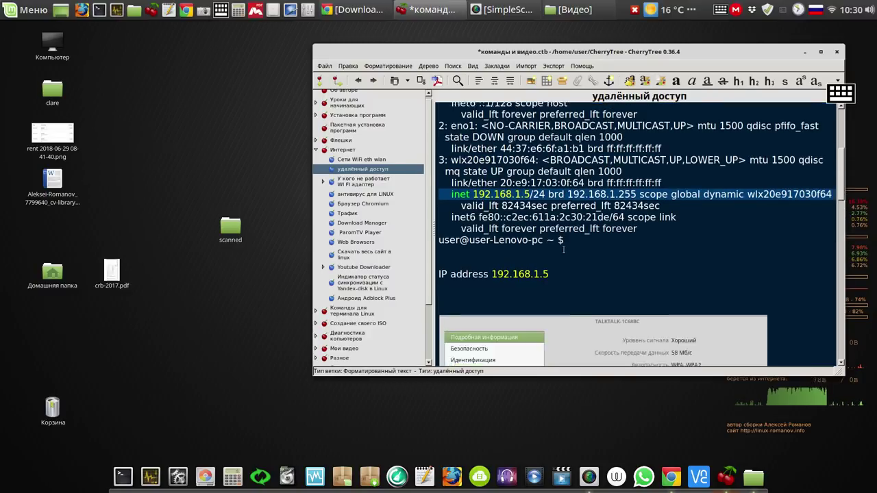
scroll(563, 249, "up", 3)
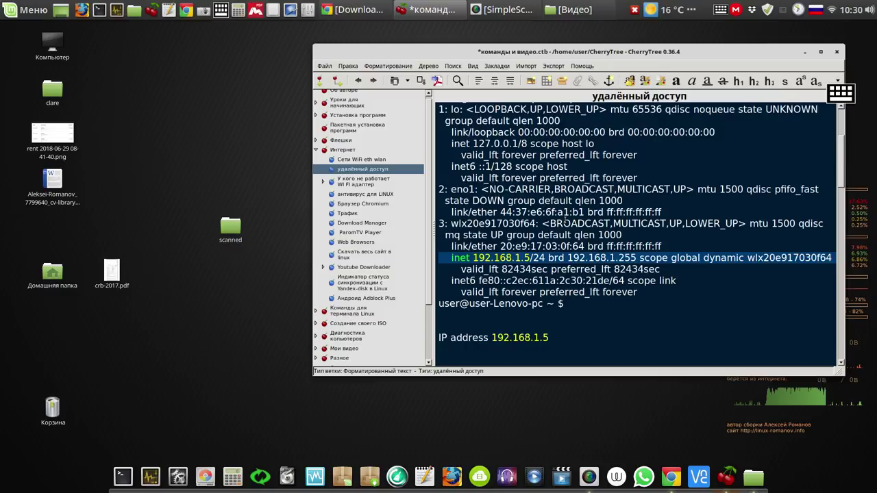
scroll(564, 220, "down", 6)
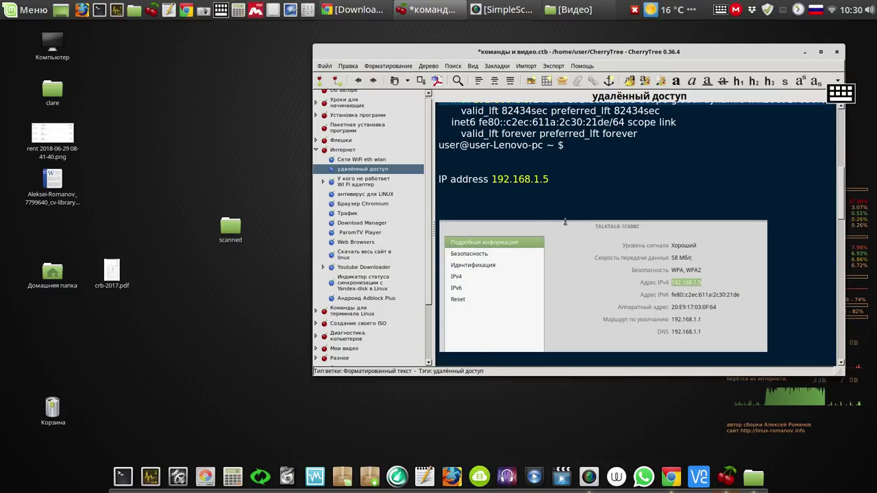
scroll(564, 221, "up", 3)
scroll(564, 221, "up", 4)
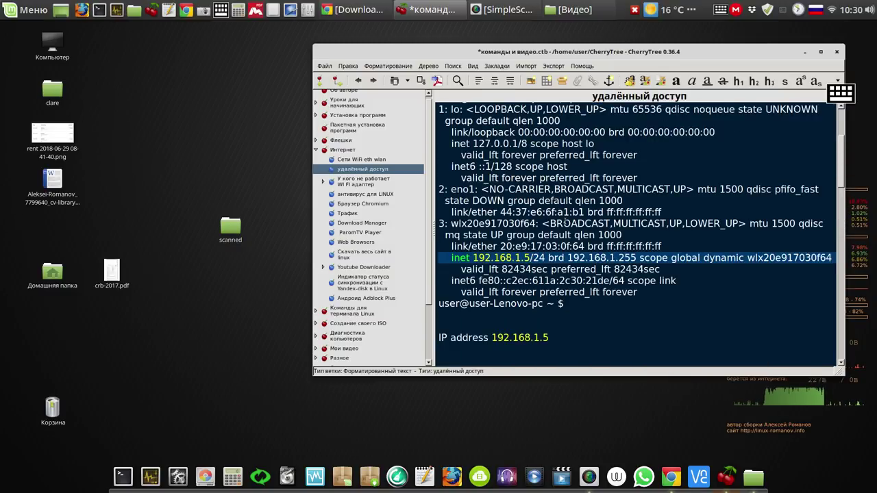
scroll(565, 222, "up", 3)
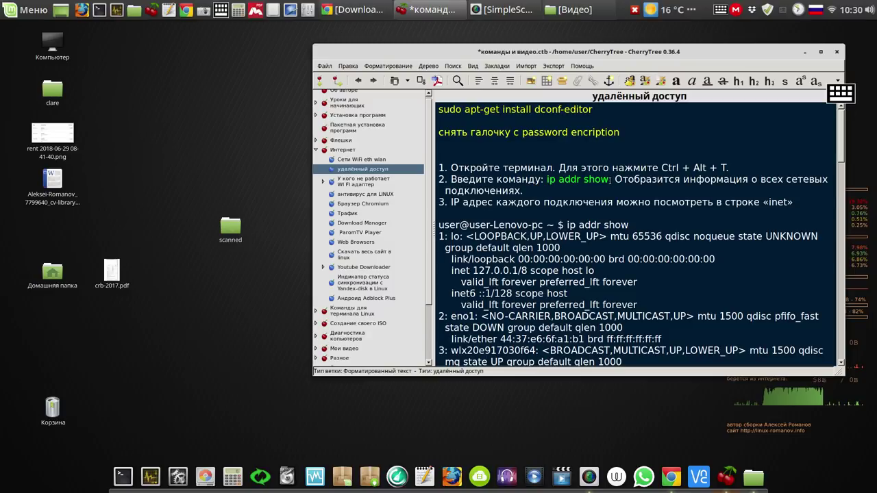
left_click_drag(609, 180, 544, 180)
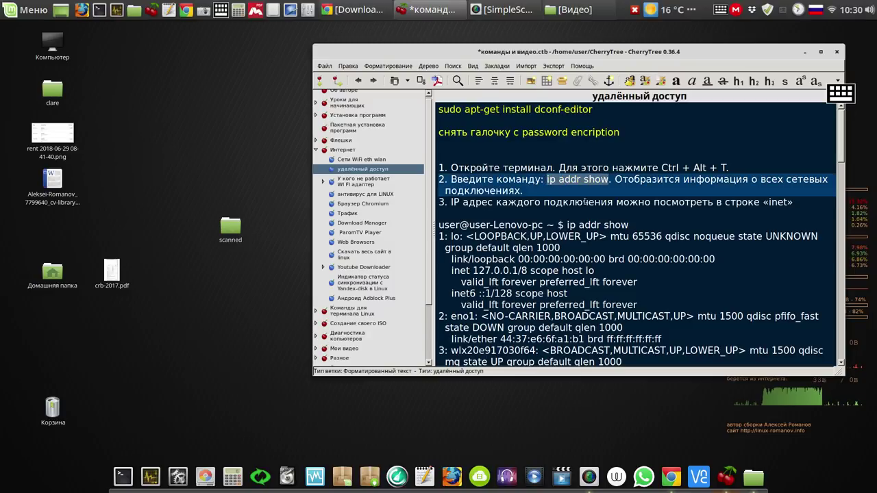
scroll(611, 243, "down", 10)
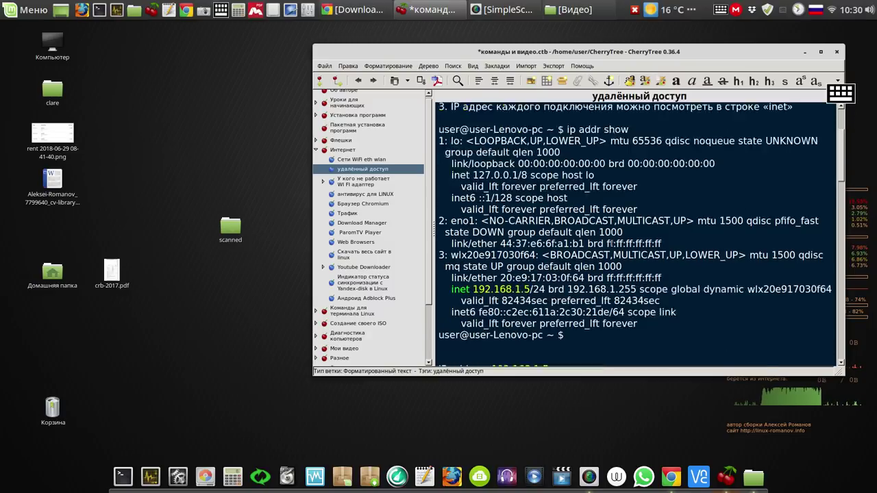
scroll(612, 243, "down", 3)
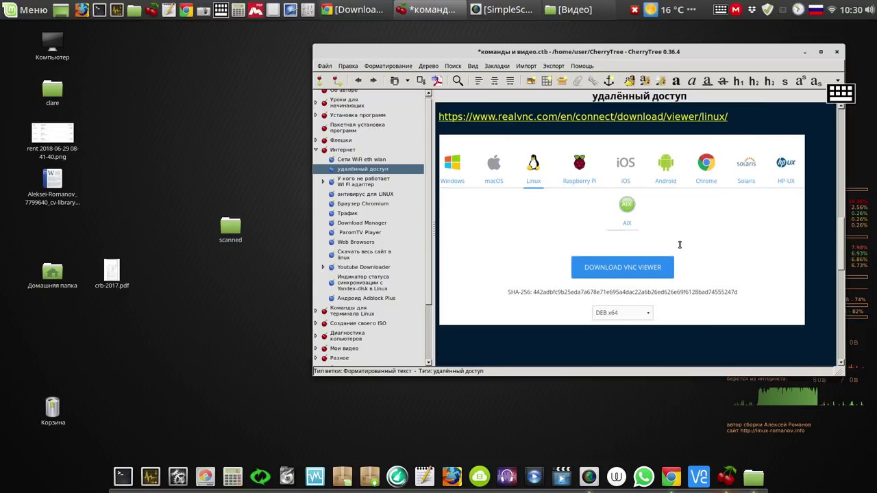
scroll(682, 240, "down", 3)
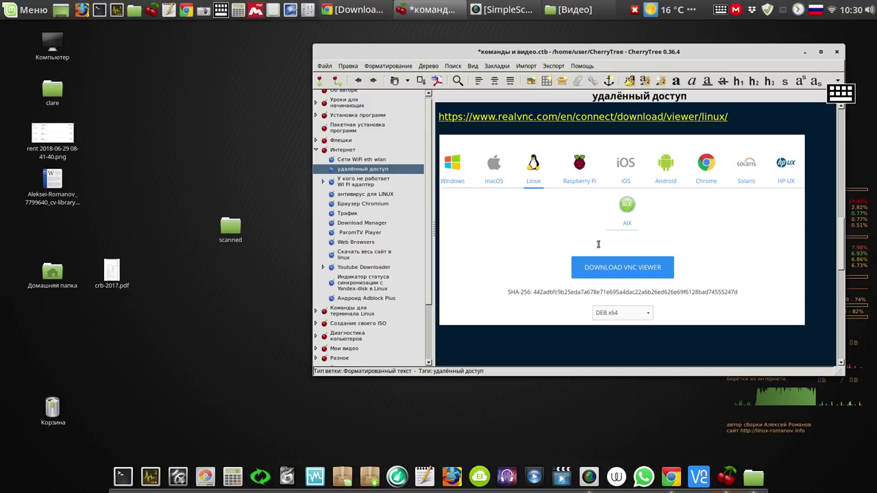
Minimize and restore the CherryTree window, and save the modified notes document
left_click(805, 52)
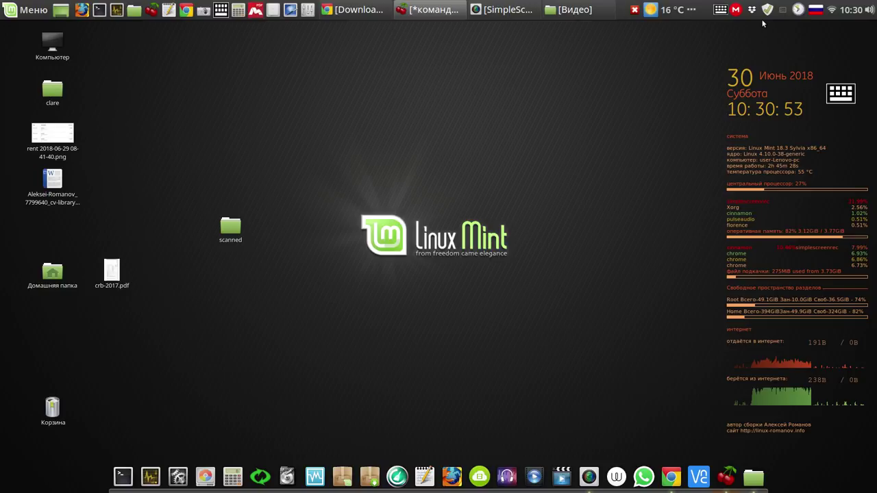
left_click(439, 13)
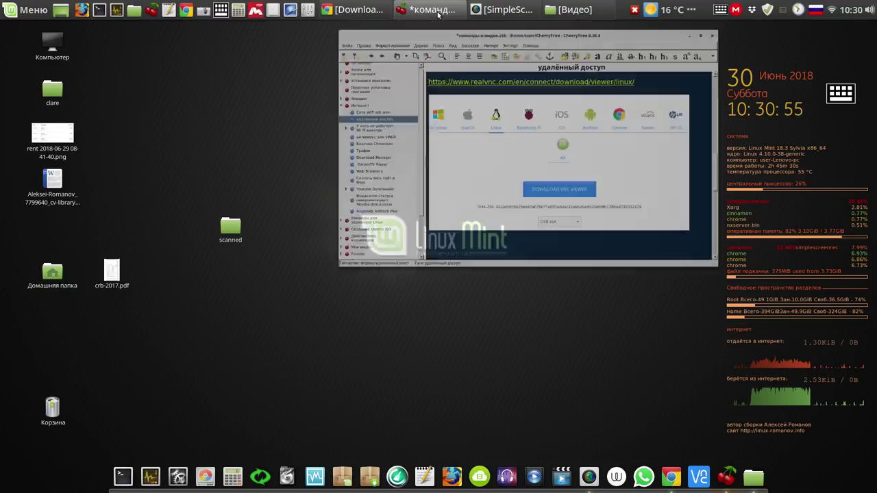
left_click(421, 80)
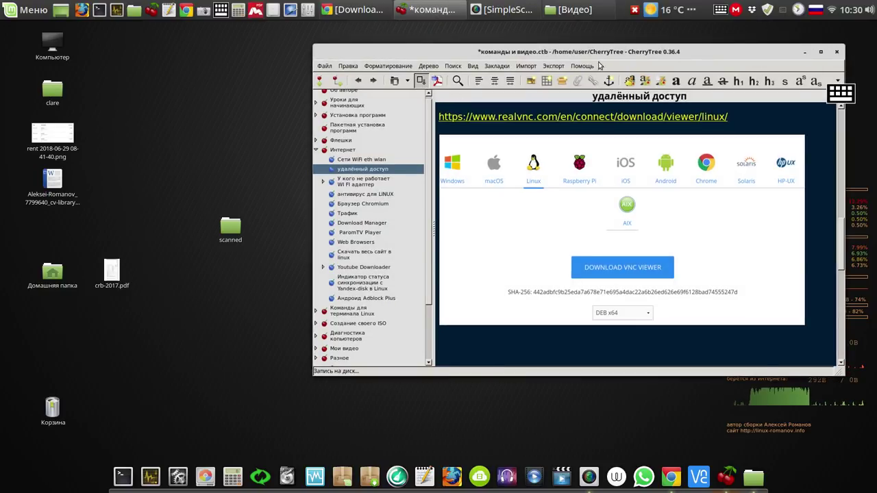
left_click(804, 53)
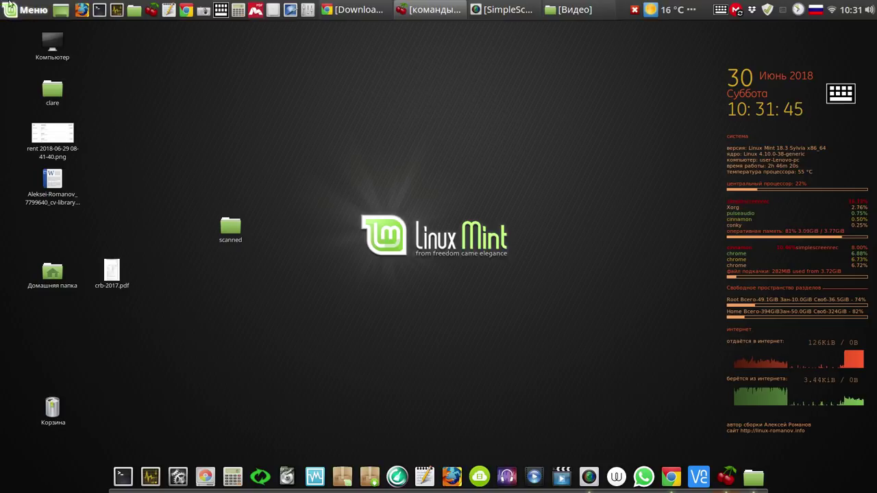
right_click(3, 5)
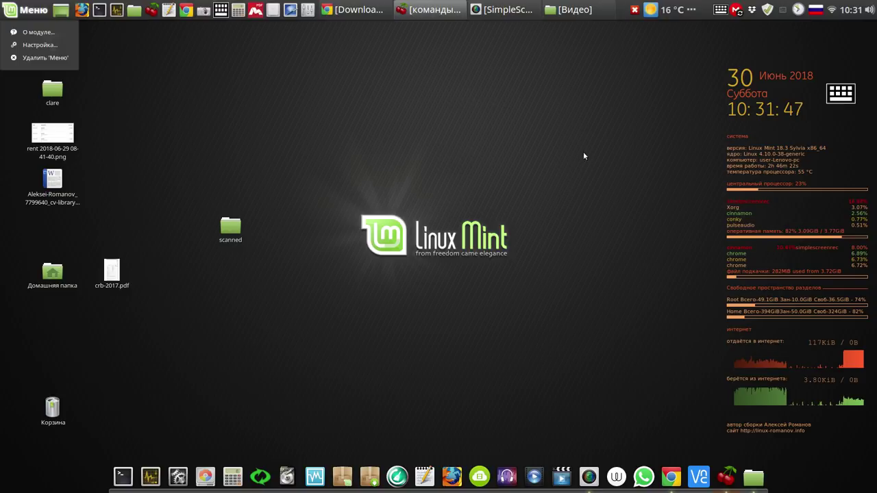
left_click(595, 127)
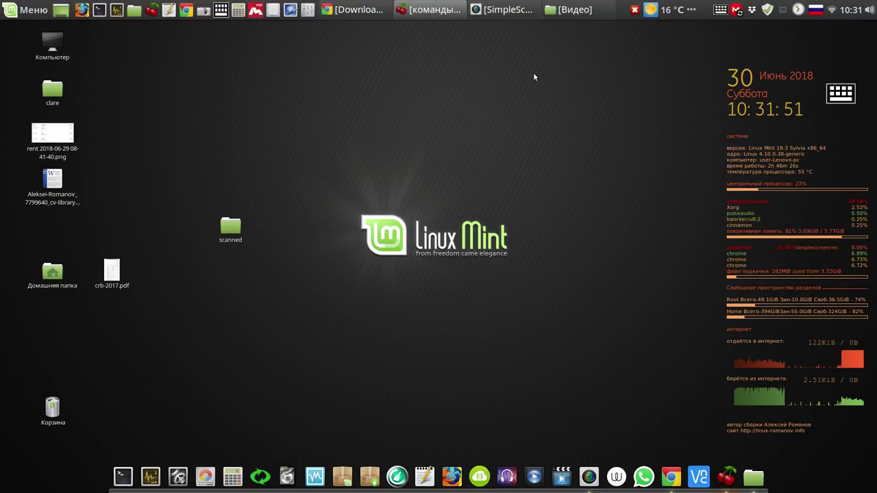
Show the beginning of the note "удалённый доступ" in the restored CherryTree window and move the window toward the desktop's centre
left_click(444, 18)
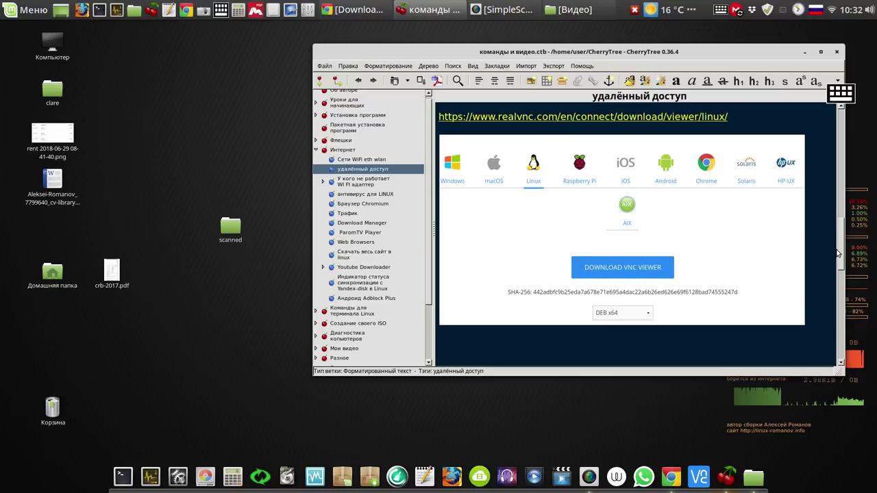
left_click_drag(841, 255, 842, 104)
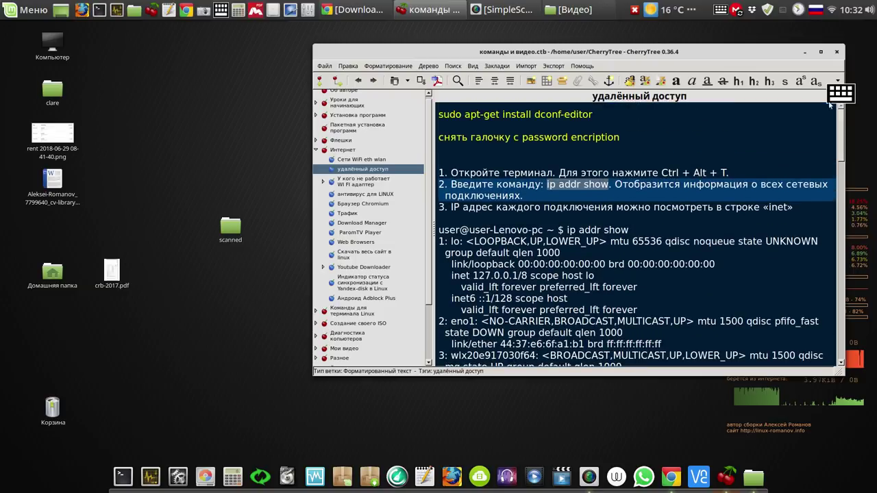
left_click_drag(733, 57, 732, 57)
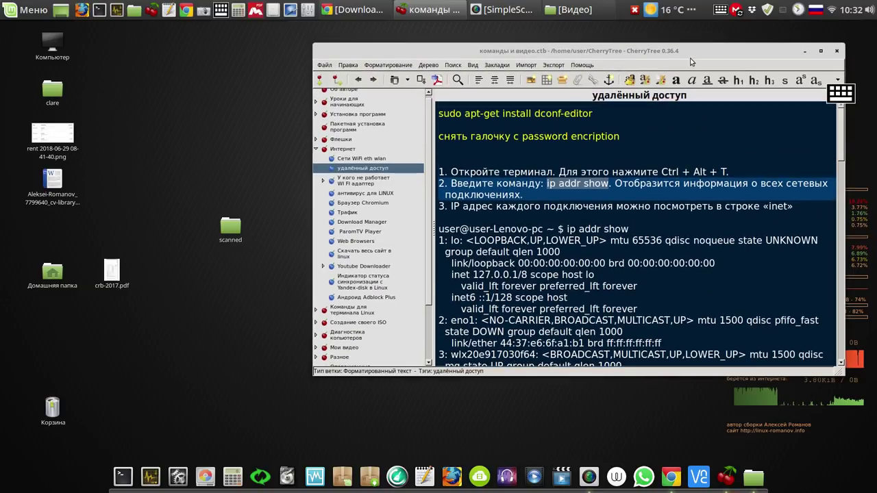
left_click_drag(687, 47, 547, 40)
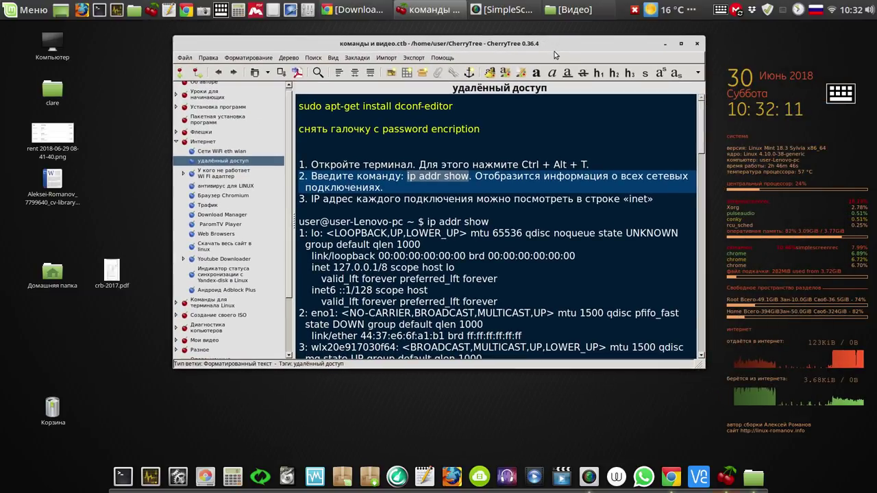
Close the CherryTree notes window and switch to the SimpleScreenRecorder window
left_click(696, 44)
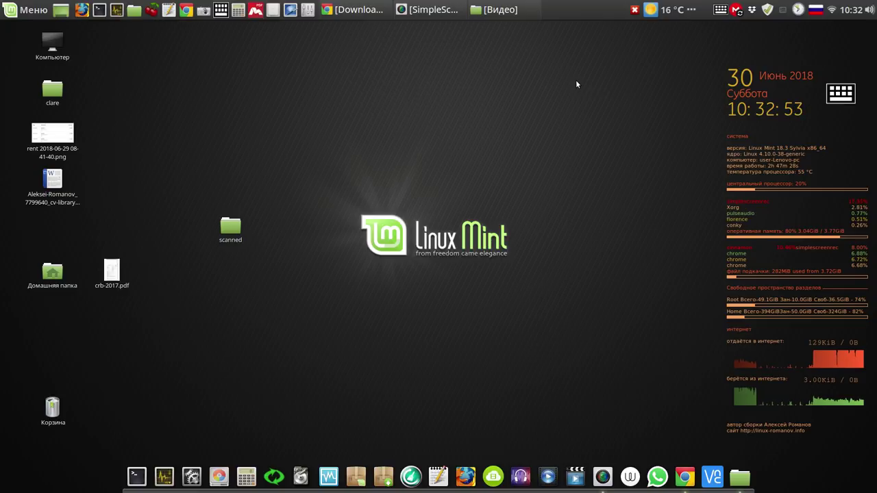
left_click(450, 16)
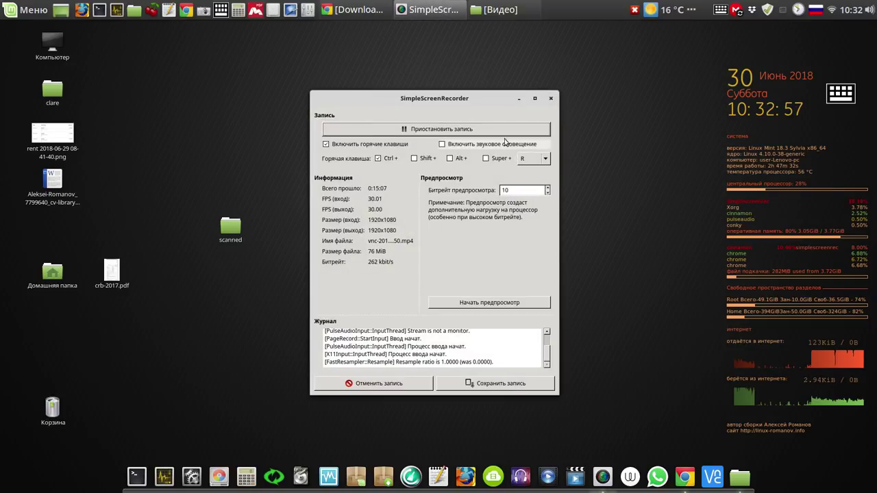